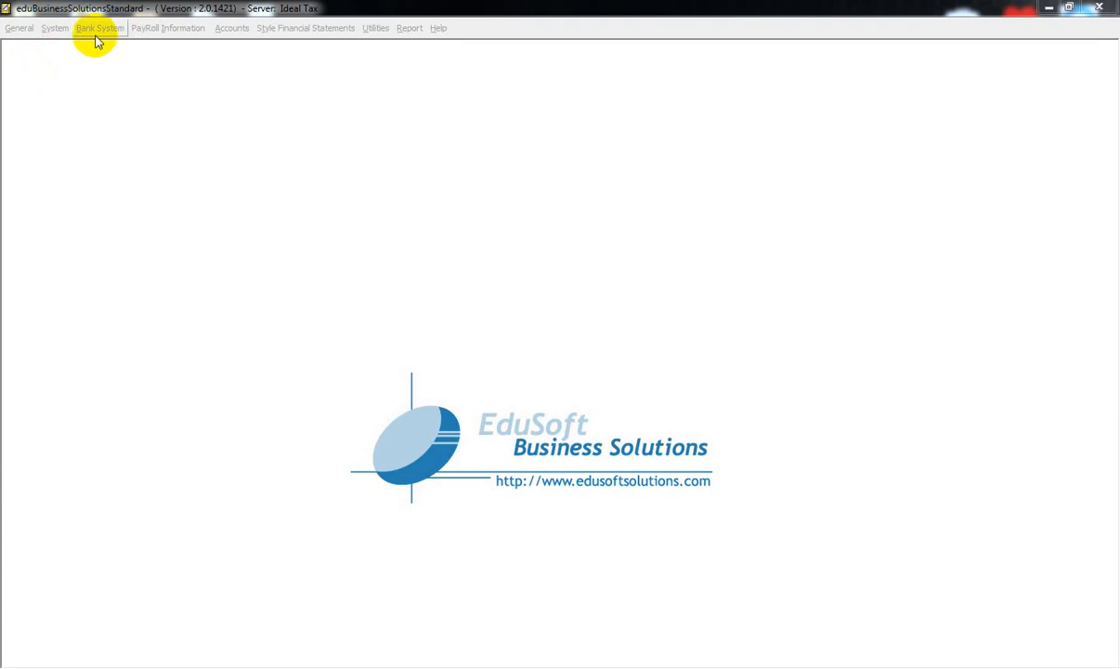
Step: Review the existing record in the Bank Account Opening form and close the form
{"action": "left_click", "coordinate": [98, 30]}
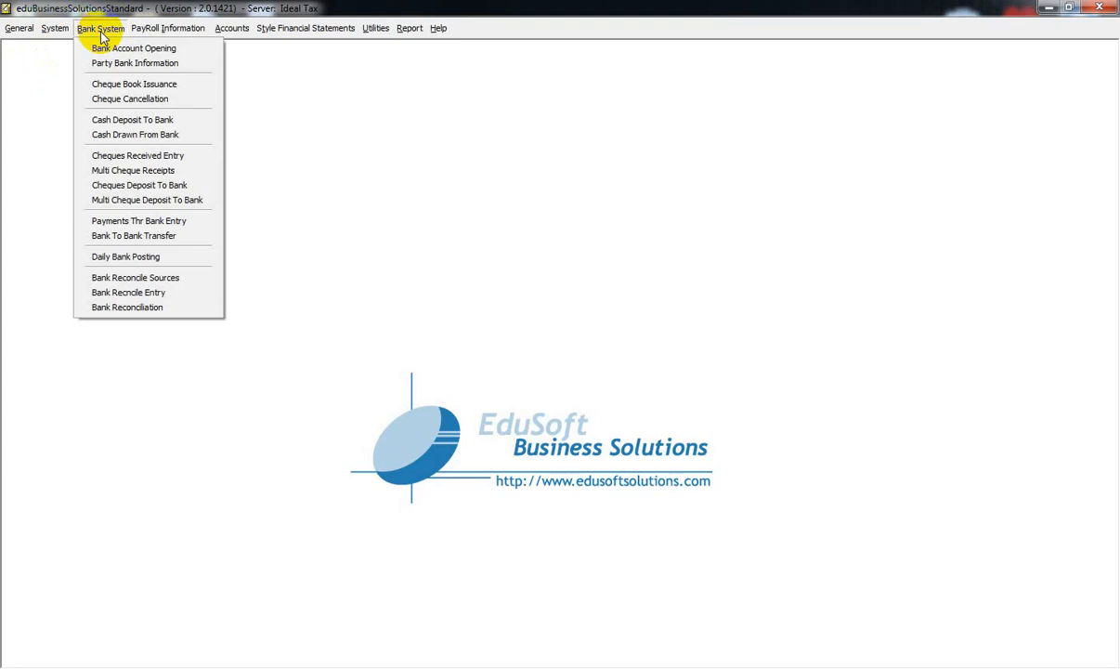
{"action": "left_click", "coordinate": [120, 48]}
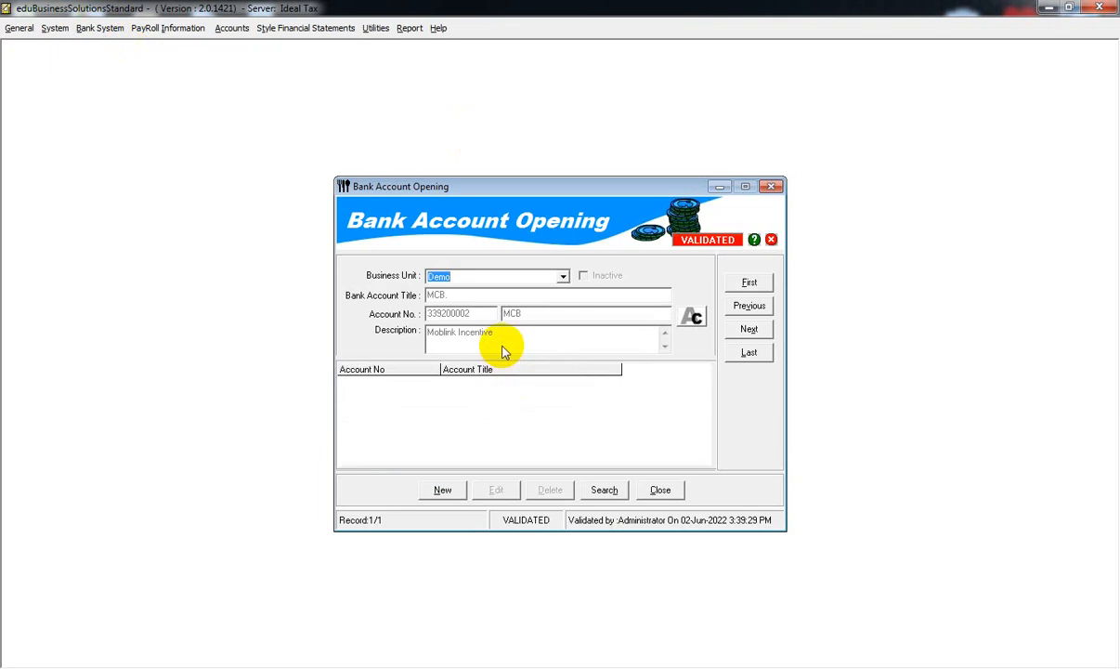
{"action": "left_click", "coordinate": [658, 491]}
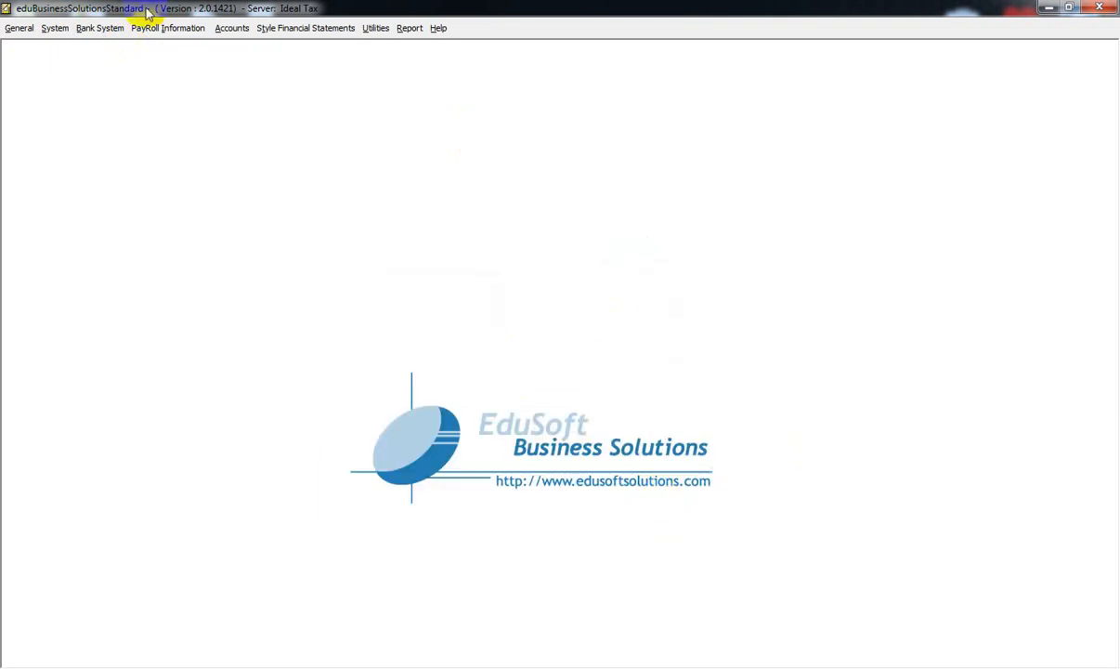
Step: Look over the banking functions, examine the salary and shift fields in Employee Management, and close the form
{"action": "left_click", "coordinate": [100, 28]}
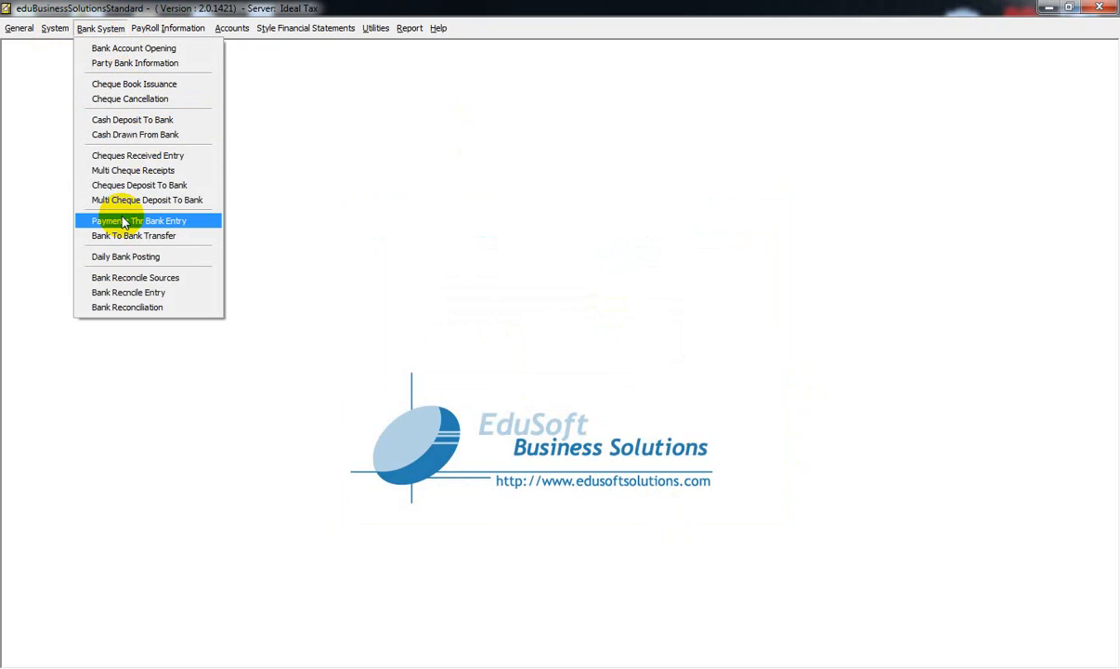
{"action": "mouse_move", "coordinate": [156, 31]}
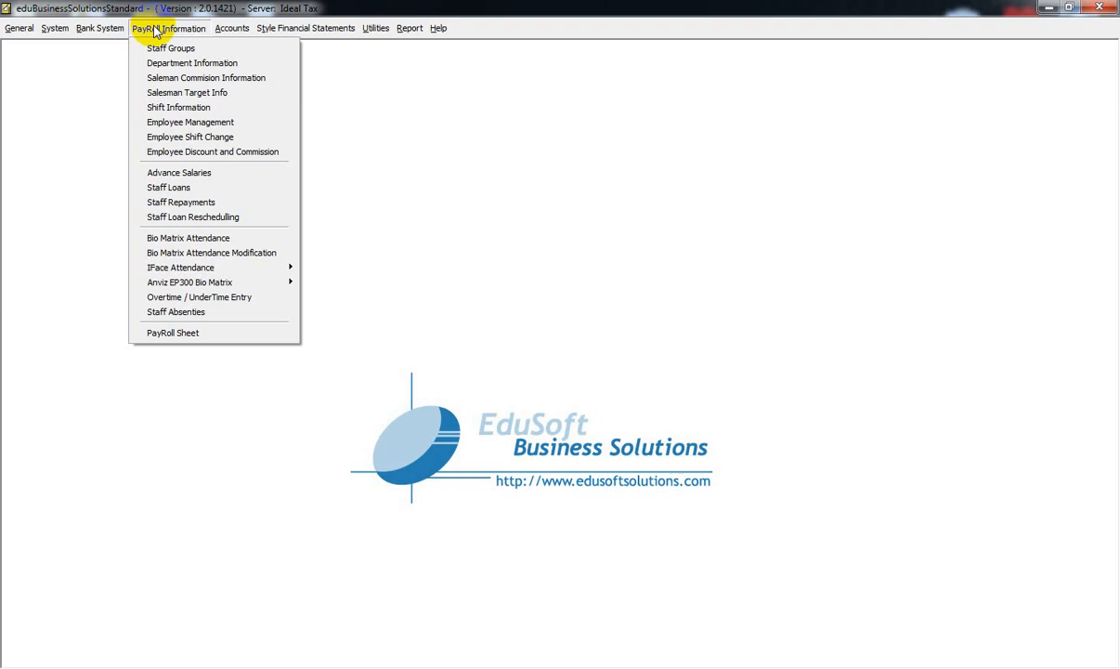
{"action": "left_click", "coordinate": [219, 122]}
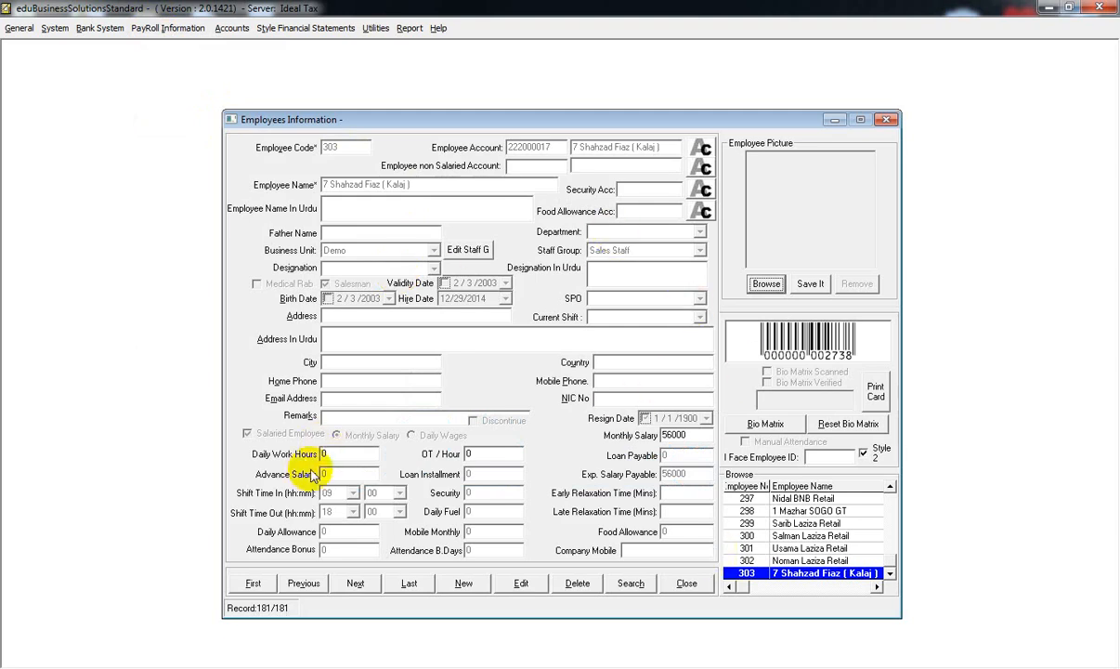
{"action": "left_click", "coordinate": [686, 583]}
Step: Examine the fields of the Staff Loan Rescheduling form and close it
{"action": "left_click", "coordinate": [168, 28]}
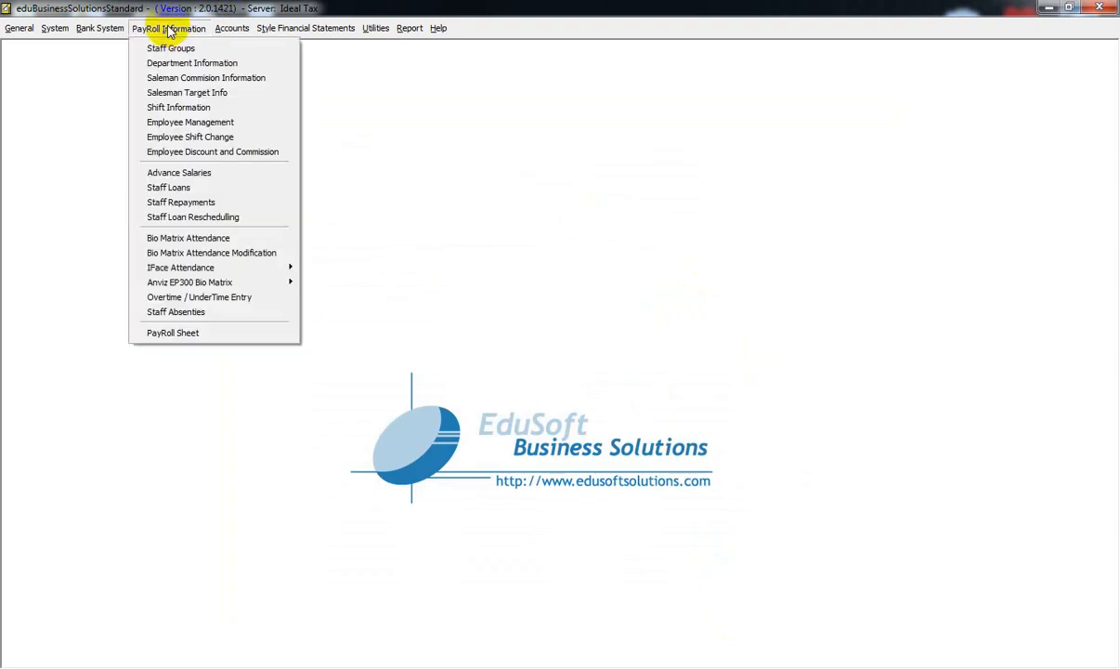
{"action": "left_click", "coordinate": [203, 219]}
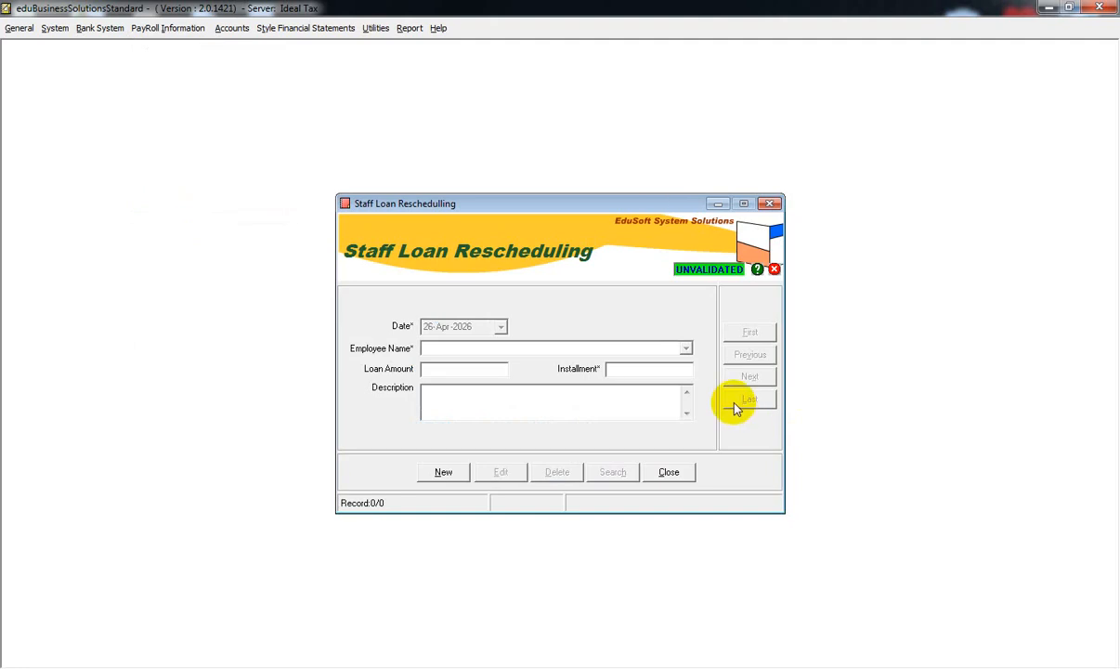
{"action": "left_click", "coordinate": [668, 470]}
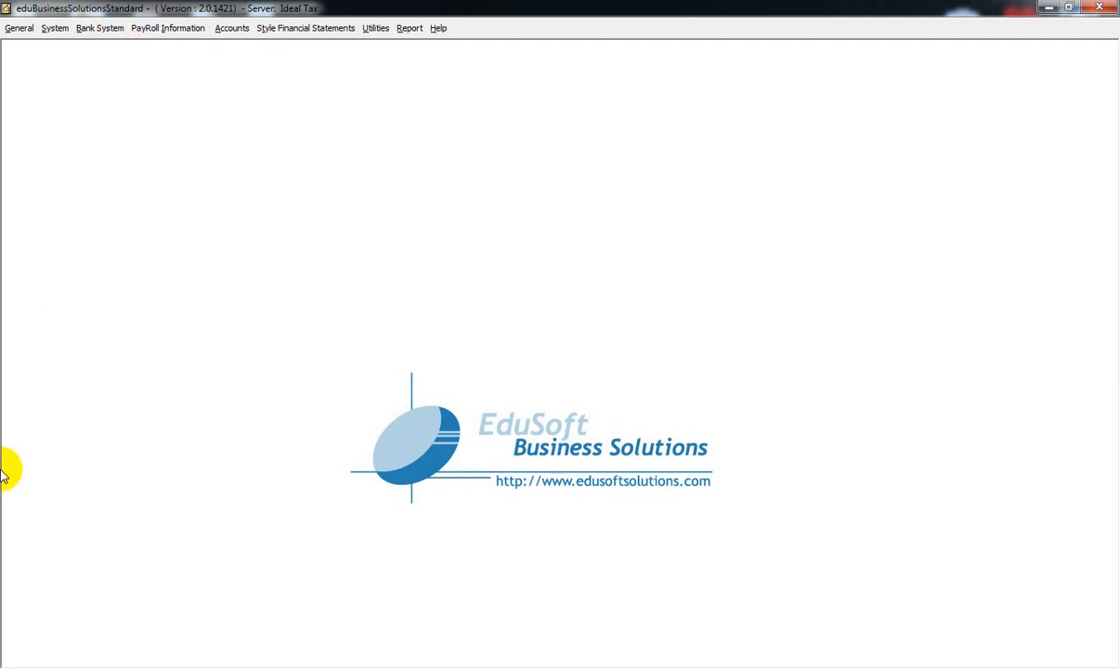
Step: Start a new payroll sheet for the Sales Staff group for January 2026
{"action": "left_click", "coordinate": [164, 29]}
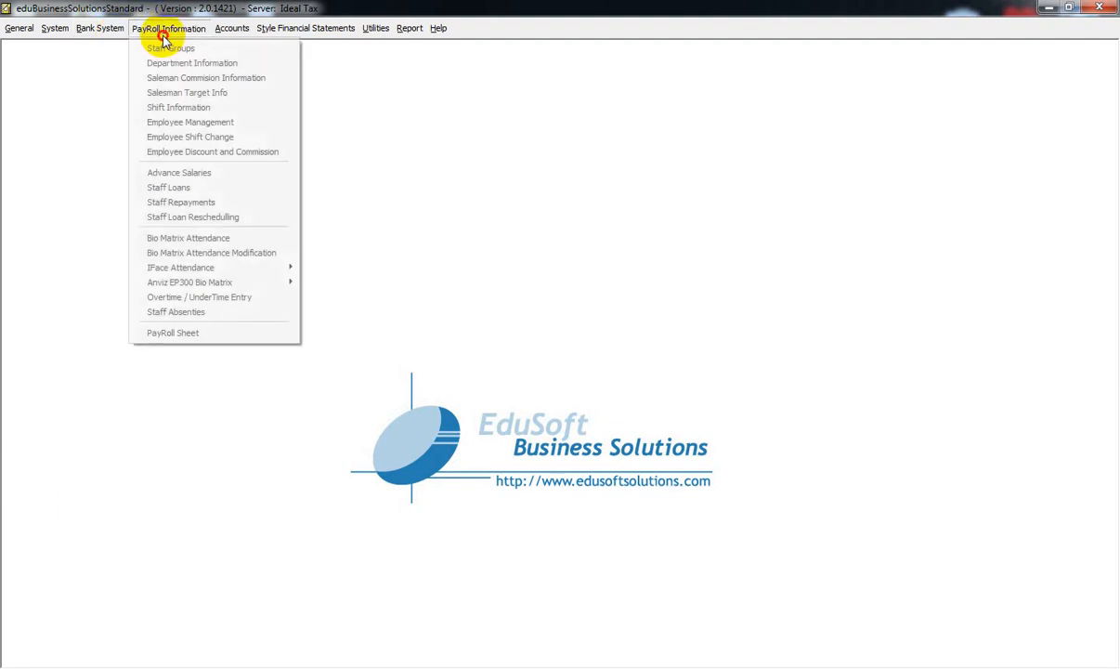
{"action": "left_click", "coordinate": [260, 332]}
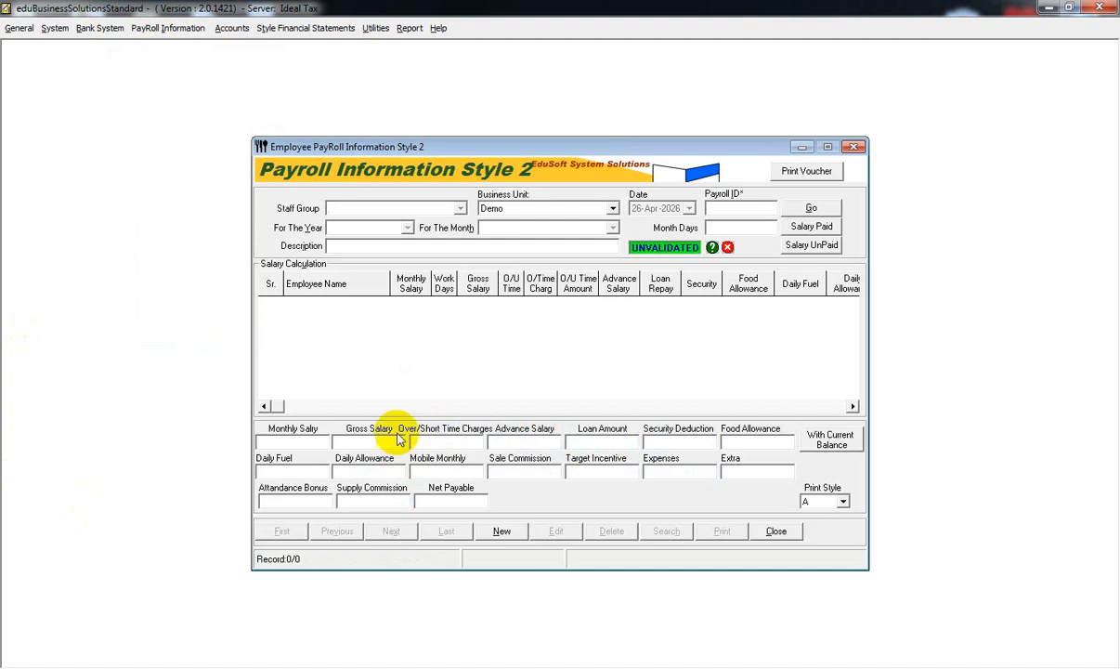
{"action": "left_click", "coordinate": [501, 530]}
{"action": "left_click", "coordinate": [459, 208]}
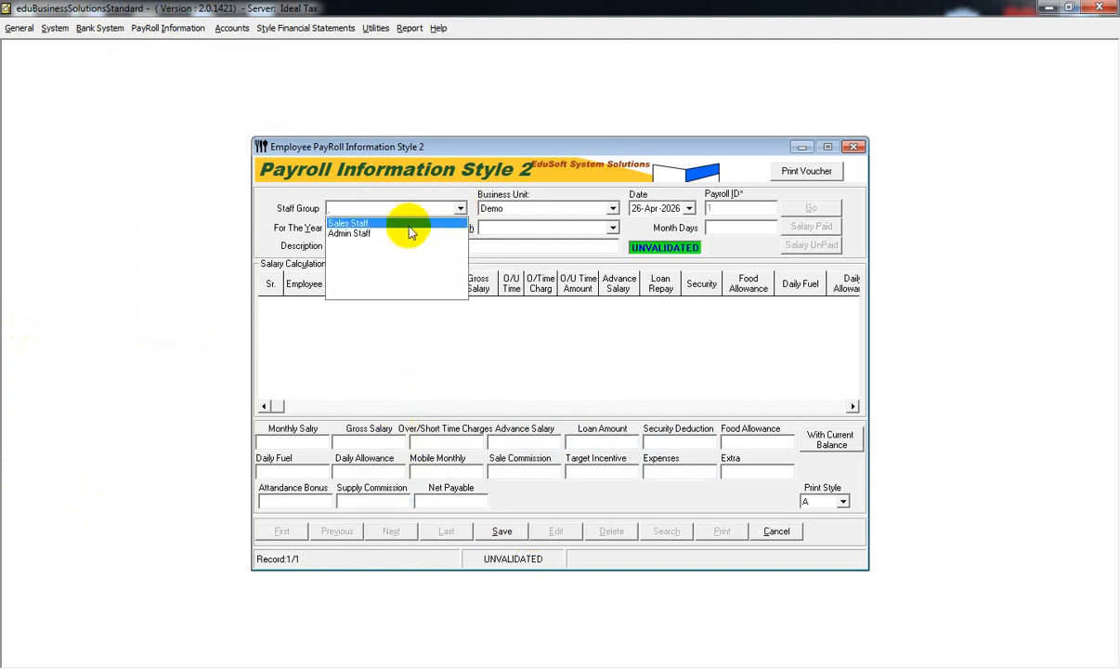
{"action": "left_click", "coordinate": [401, 221]}
{"action": "left_click", "coordinate": [611, 227]}
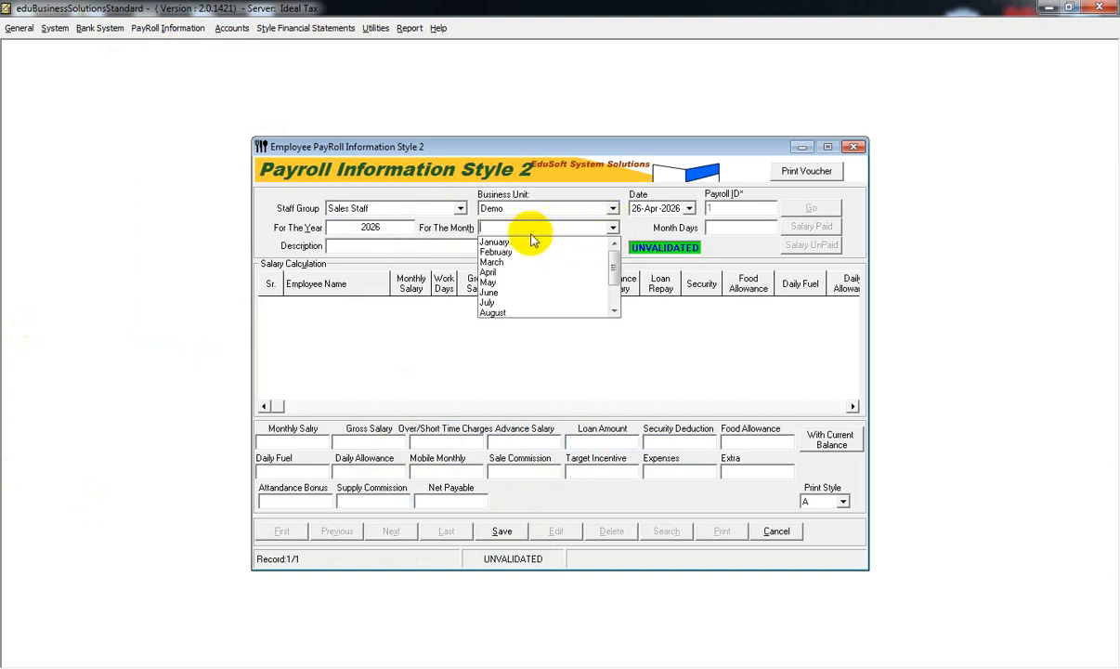
{"action": "left_click", "coordinate": [520, 243]}
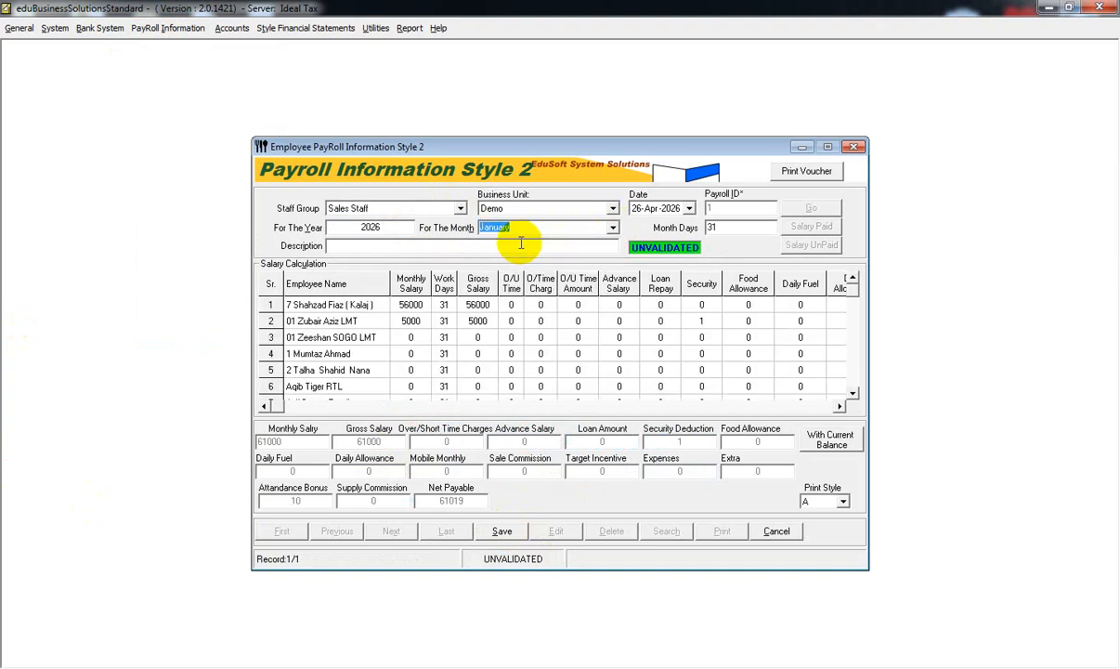
Step: Set the first employee's work days to 28, discard the payroll voucher and close the payroll form
{"action": "left_click", "coordinate": [445, 305]}
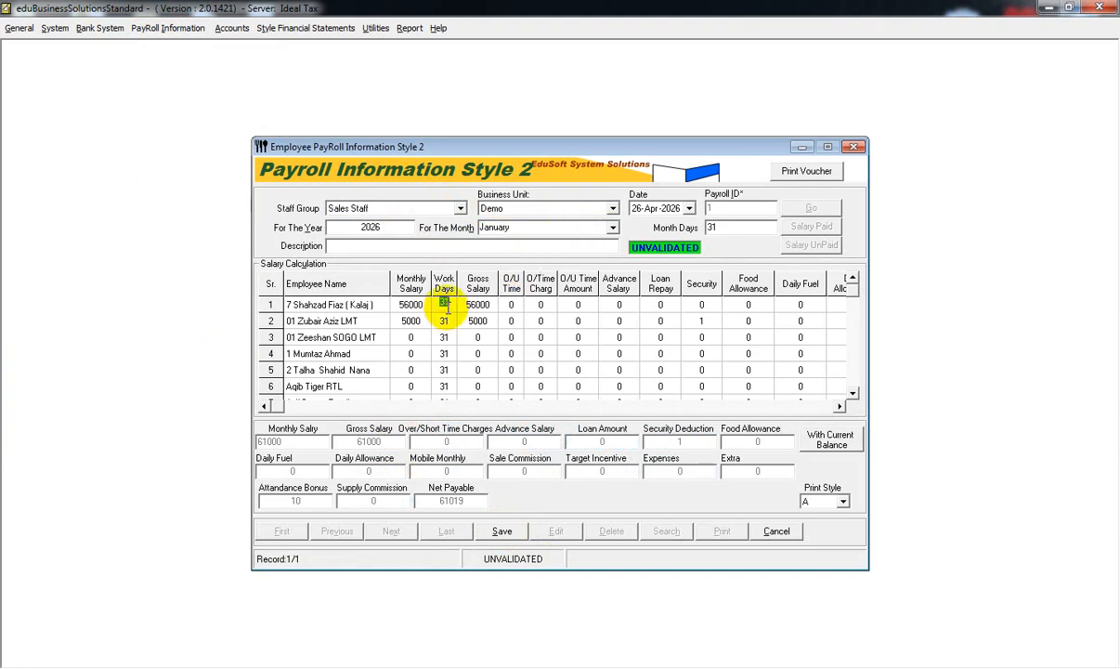
{"action": "type", "text": "28"}
{"action": "left_click", "coordinate": [776, 533]}
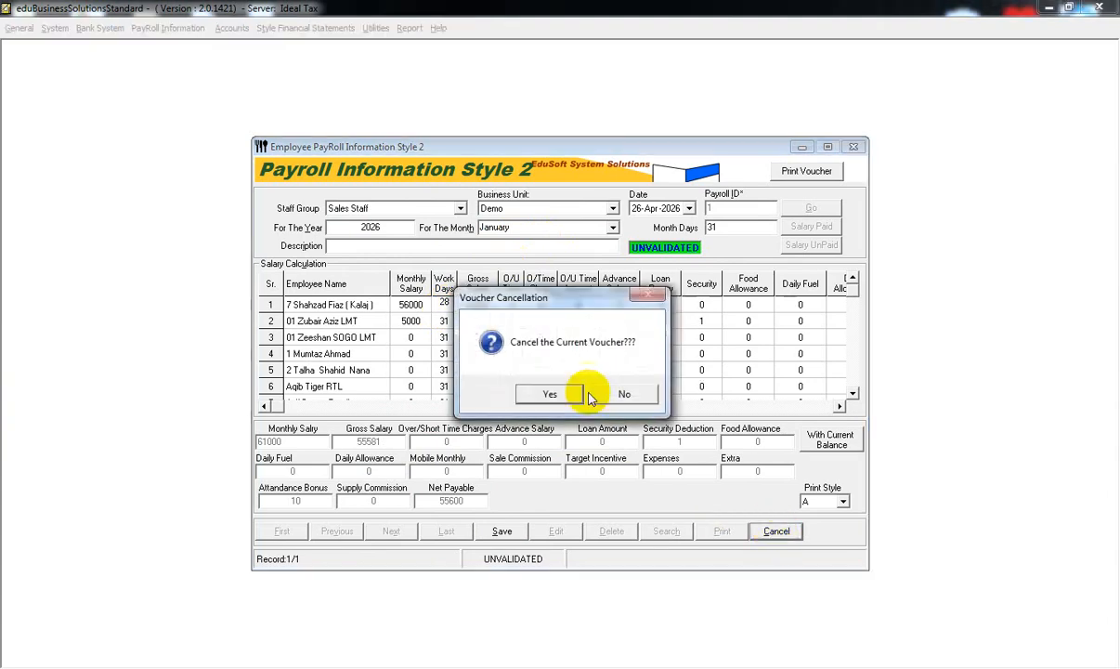
{"action": "left_click", "coordinate": [576, 393]}
{"action": "left_click", "coordinate": [787, 532]}
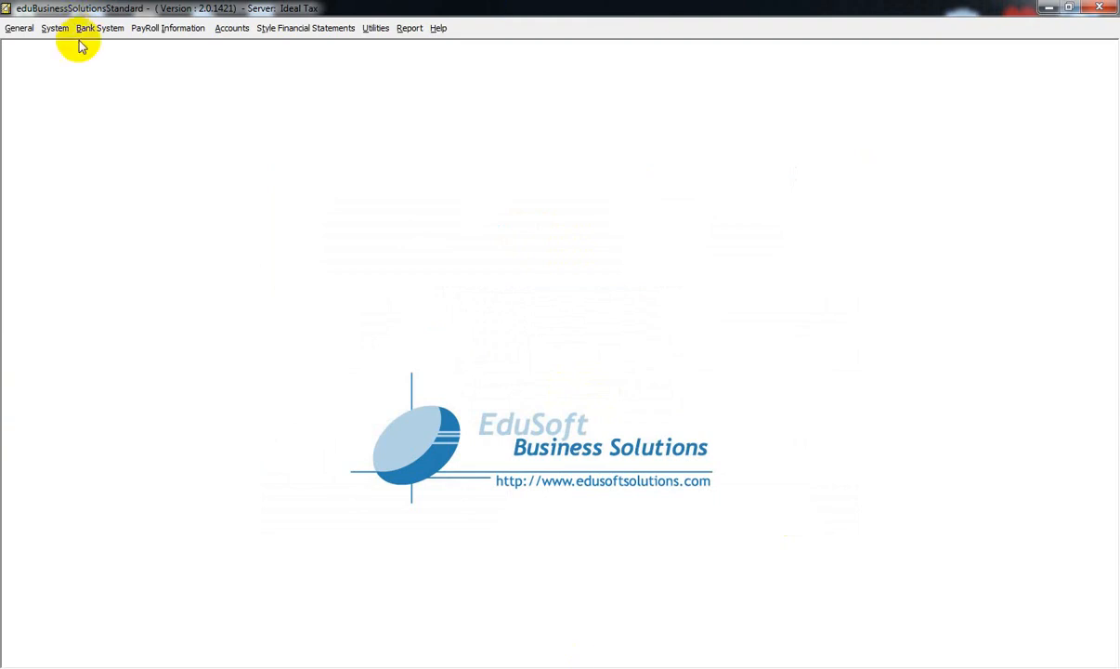
Step: Create a cash payment voucher in Session 2025 with a 220 payment to the K K Mart account
{"action": "left_click", "coordinate": [234, 30]}
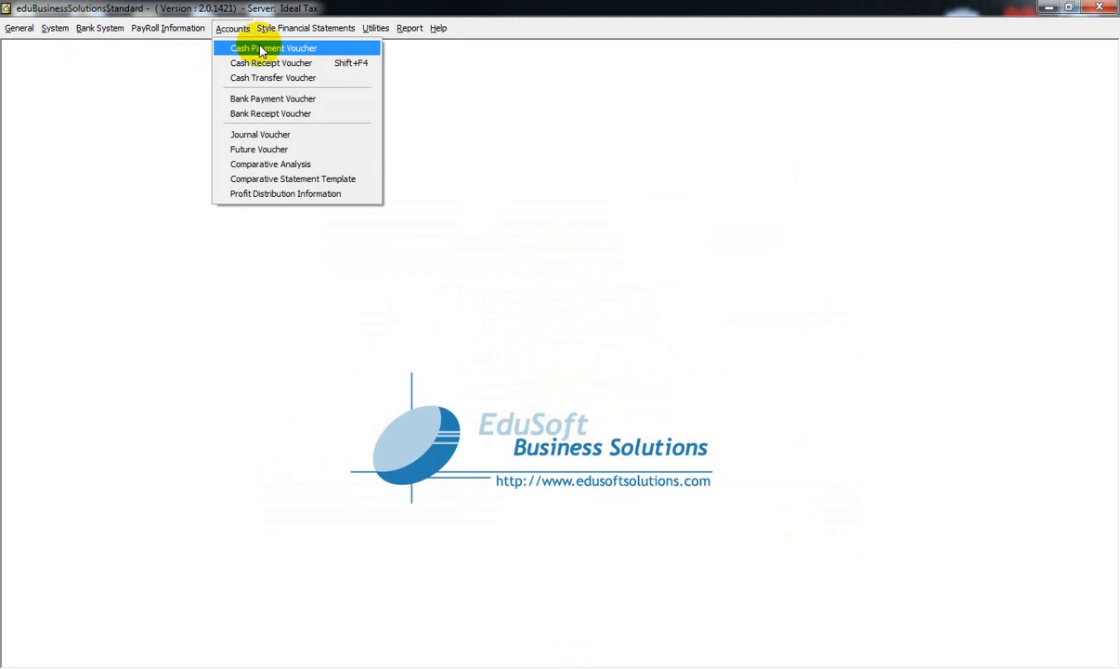
{"action": "left_click", "coordinate": [261, 52]}
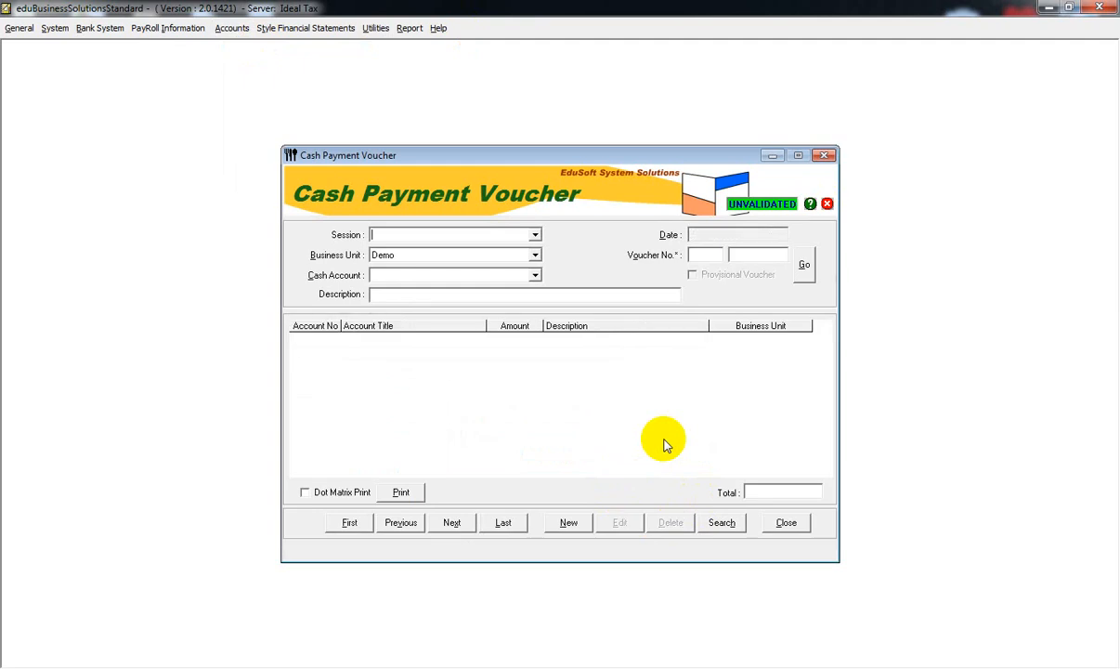
{"action": "left_click", "coordinate": [569, 521]}
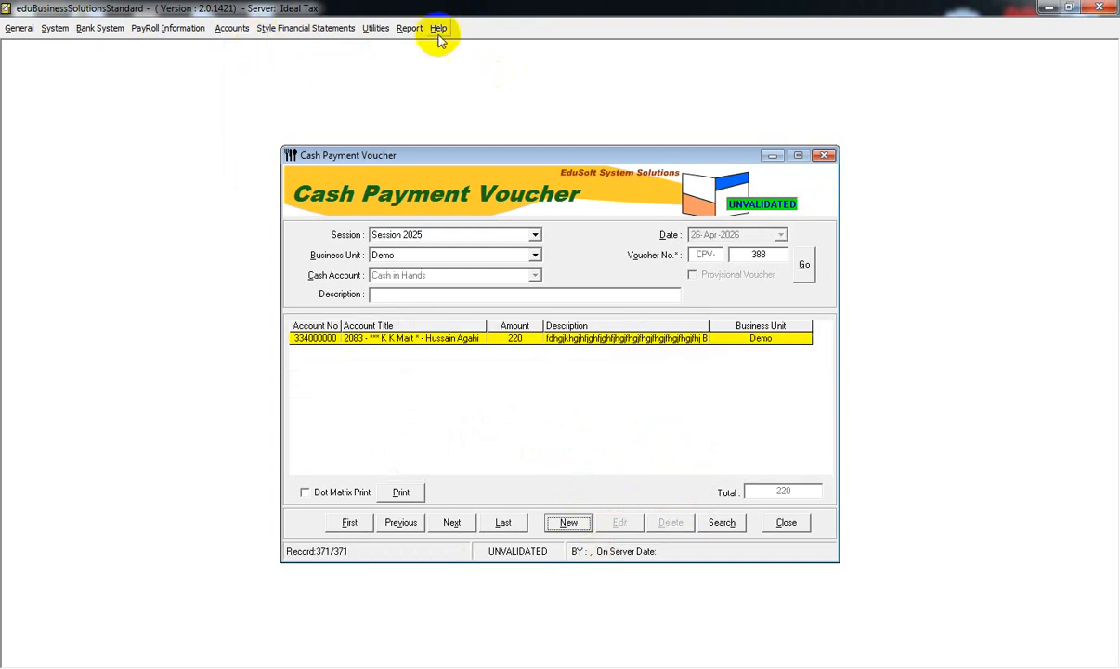
Step: Start a new journal voucher in Session 2025 for the Demo business unit
{"action": "left_click", "coordinate": [236, 30]}
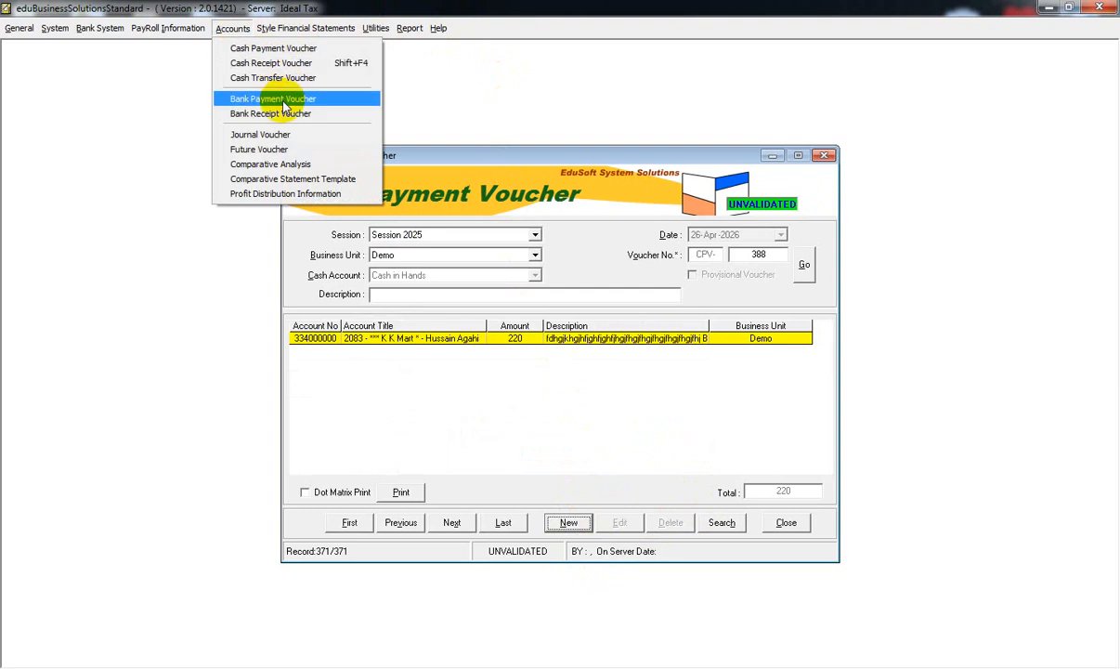
{"action": "left_click", "coordinate": [278, 134]}
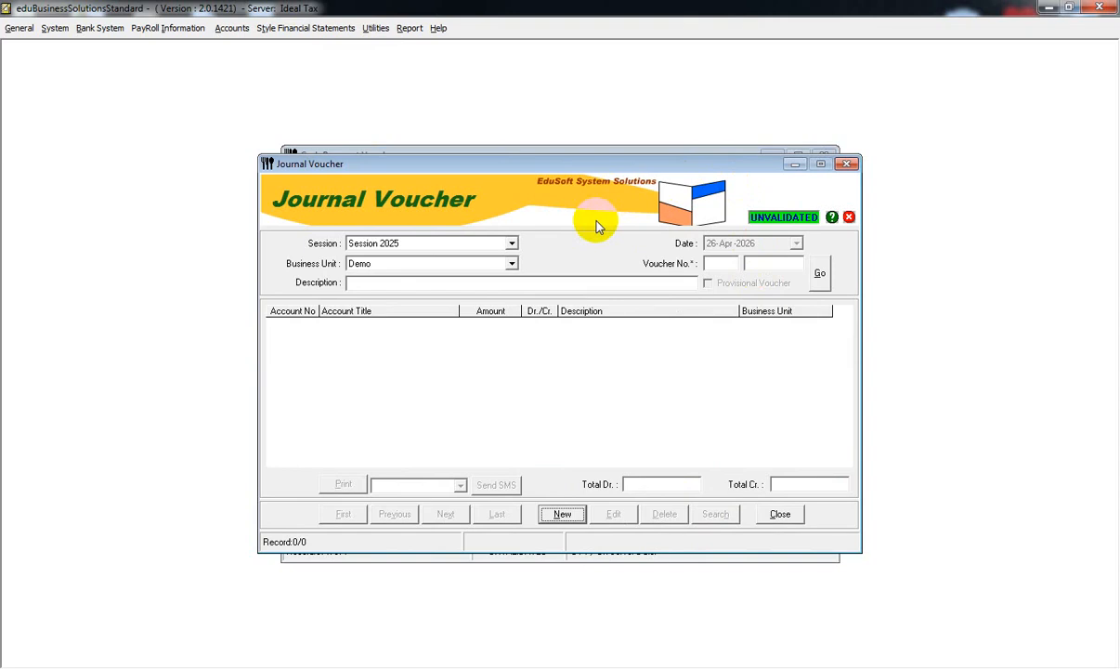
{"action": "left_click", "coordinate": [564, 515]}
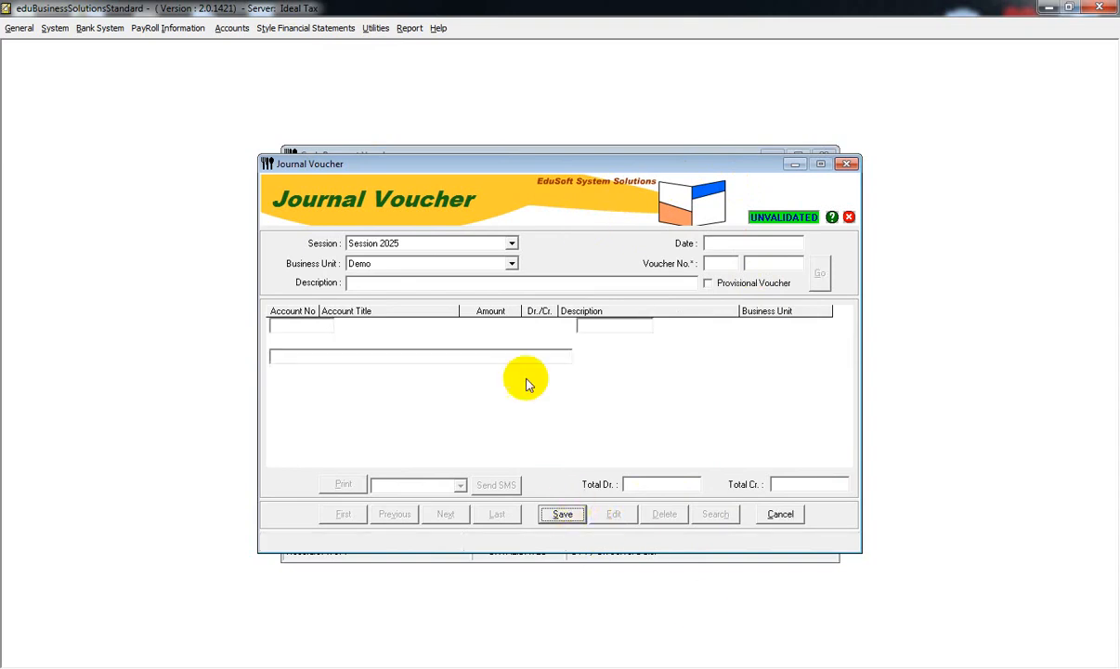
Step: Add a debit line of 1 to the journal voucher for the third account offered, an individual's account
{"action": "left_click", "coordinate": [565, 325]}
{"action": "left_click", "coordinate": [506, 366]}
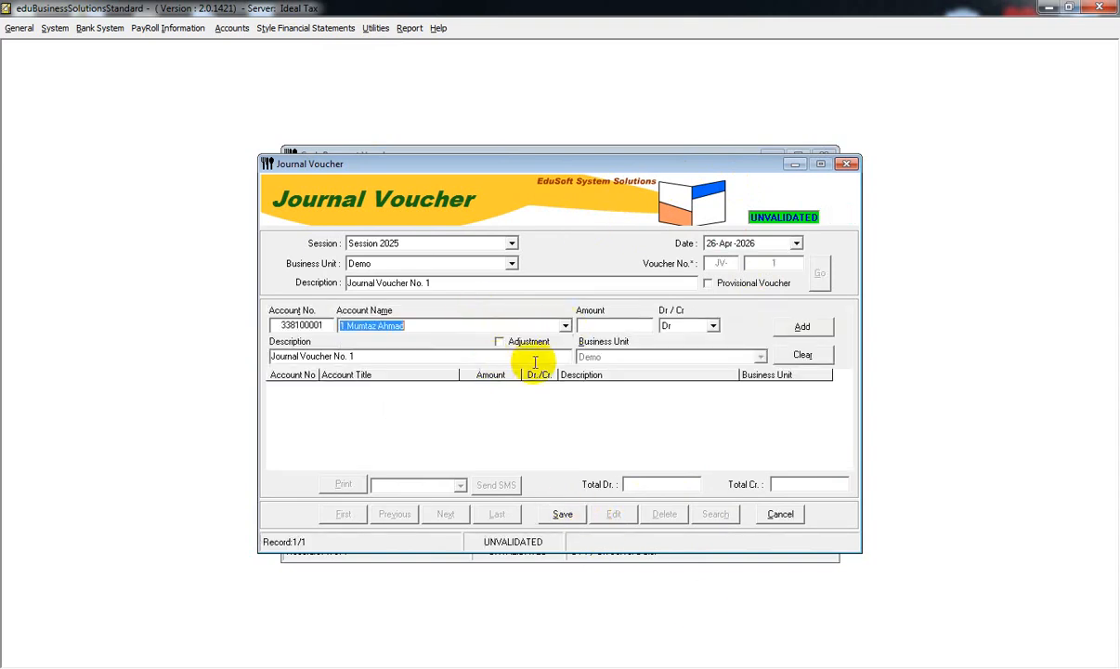
{"action": "left_click", "coordinate": [609, 330]}
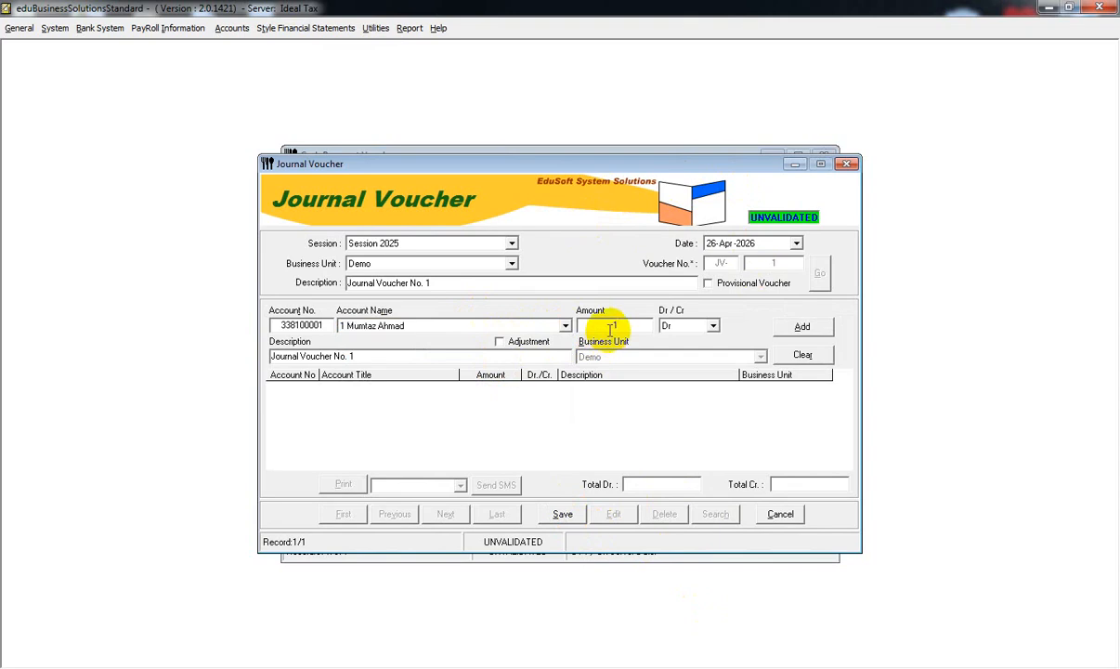
{"action": "type", "text": "1"}
{"action": "left_click", "coordinate": [800, 326]}
Step: Add a credit line of 1 to the journal voucher for the account "1002 - Dada Pota Medical Store* - Samijabad"
{"action": "left_click", "coordinate": [564, 325]}
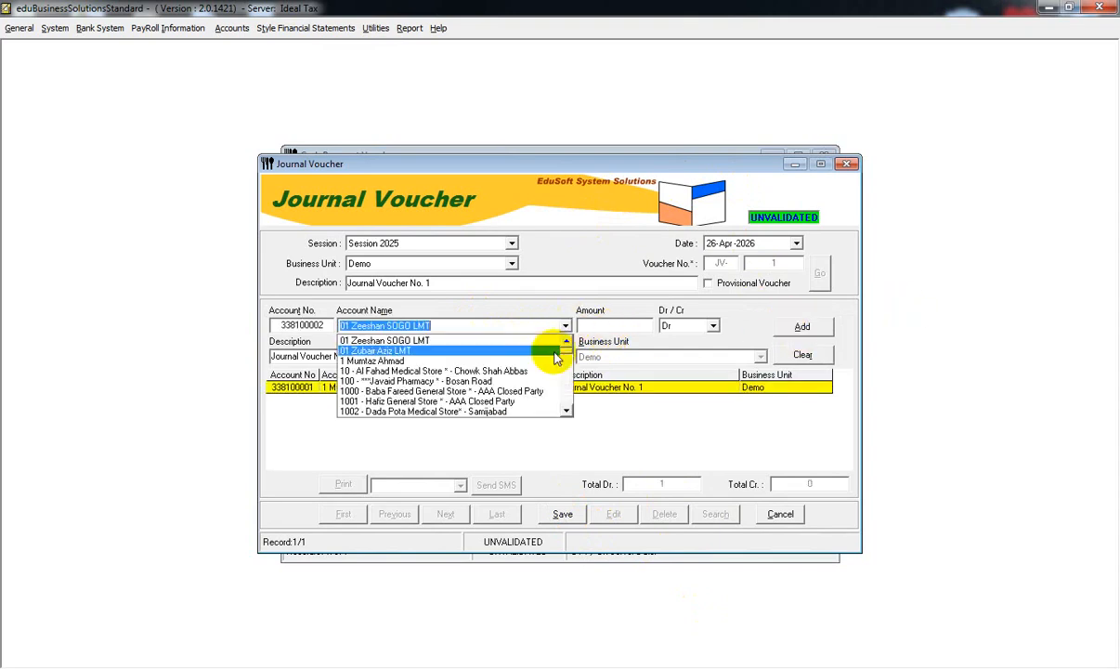
{"action": "left_click", "coordinate": [520, 411]}
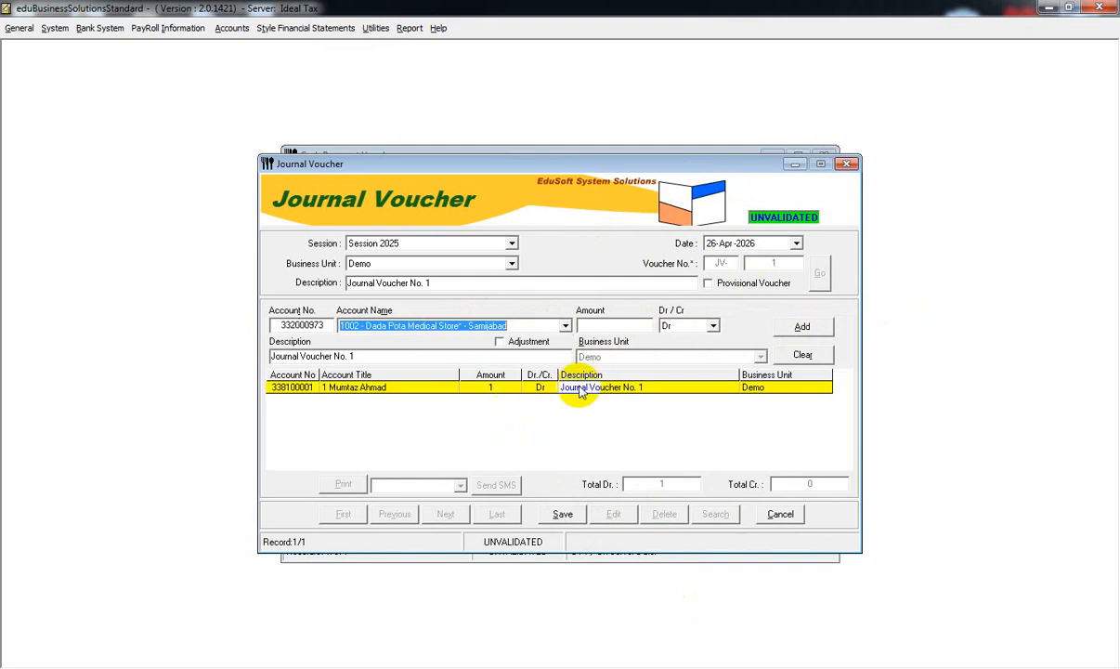
{"action": "left_click", "coordinate": [606, 323]}
{"action": "type", "text": "1"}
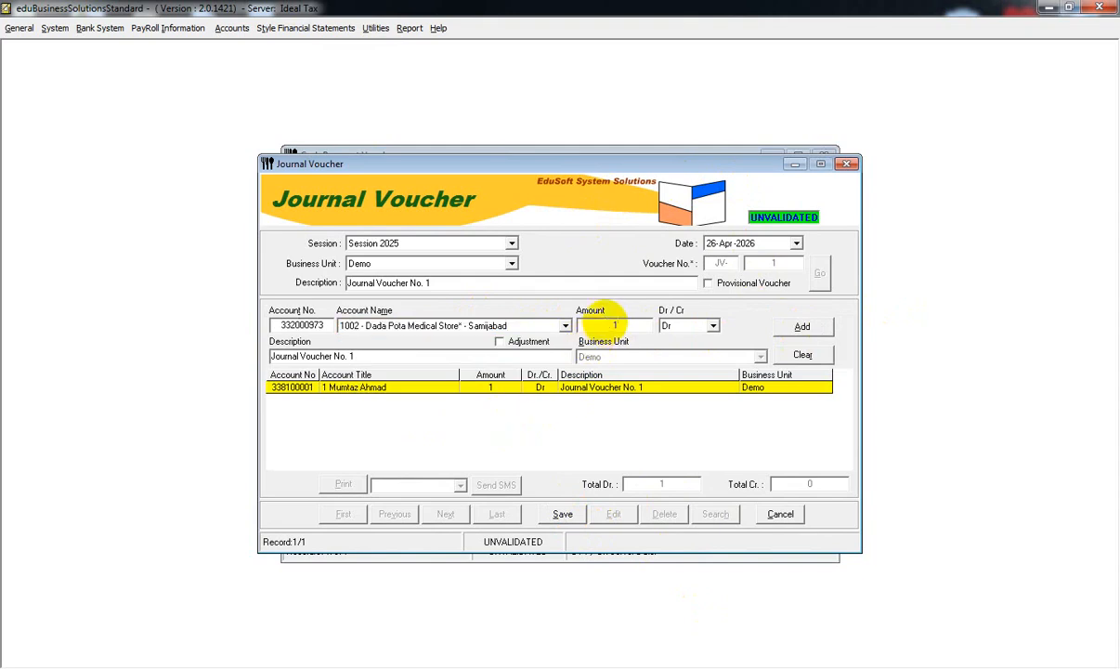
{"action": "left_click", "coordinate": [713, 326]}
{"action": "left_click", "coordinate": [687, 346]}
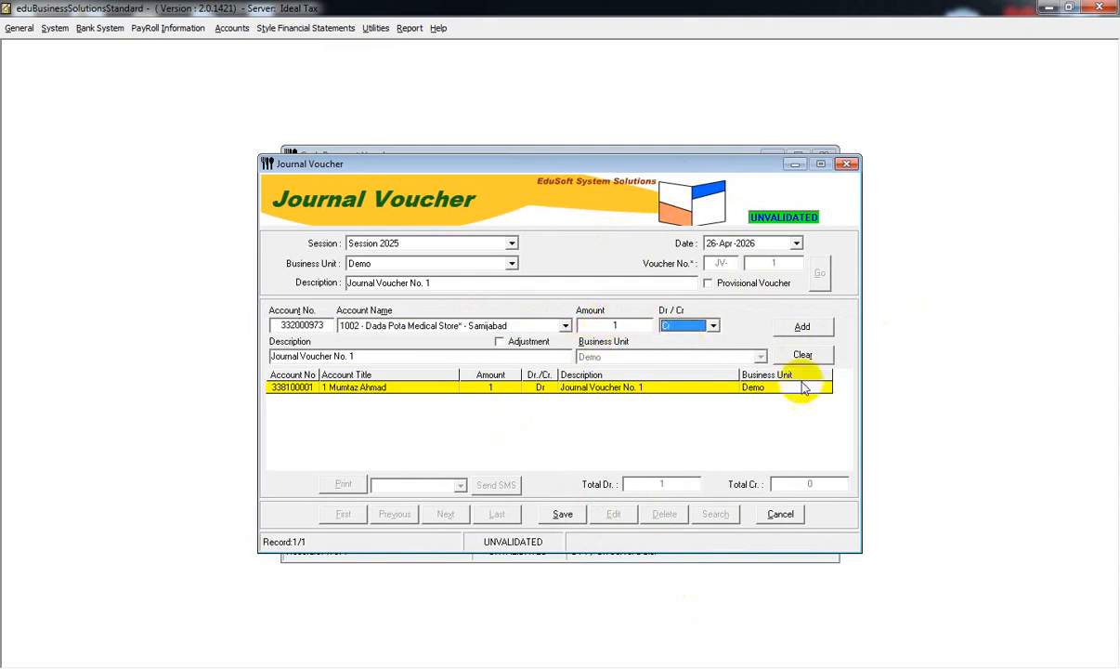
{"action": "left_click", "coordinate": [804, 331]}
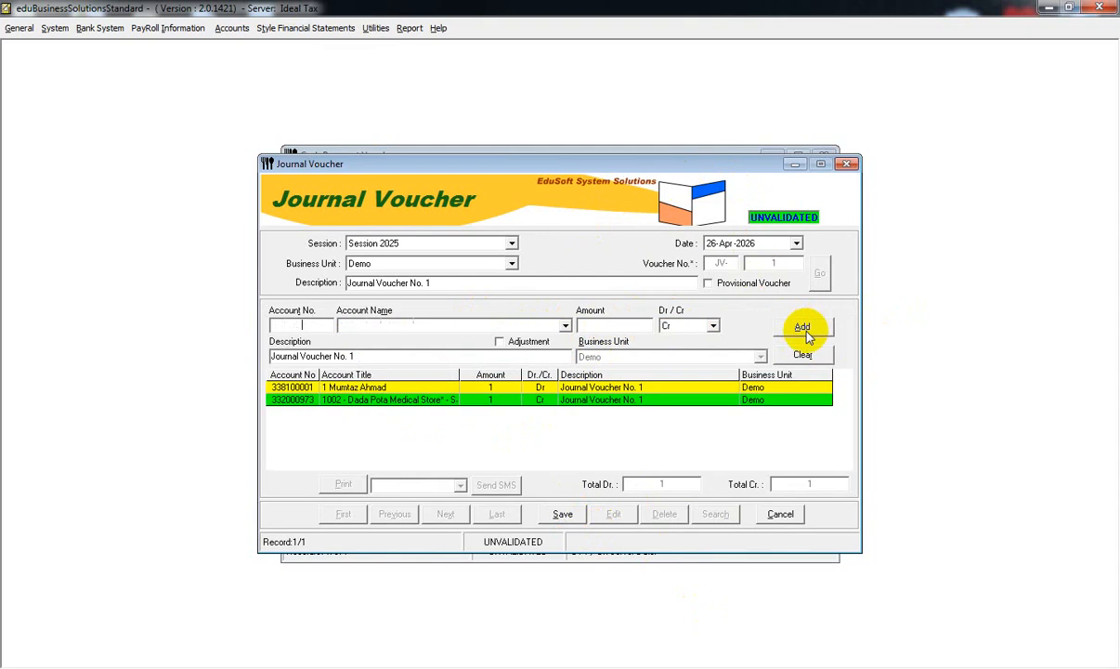
Step: Save the journal voucher, preview its printed report and close the preview
{"action": "left_click", "coordinate": [574, 518]}
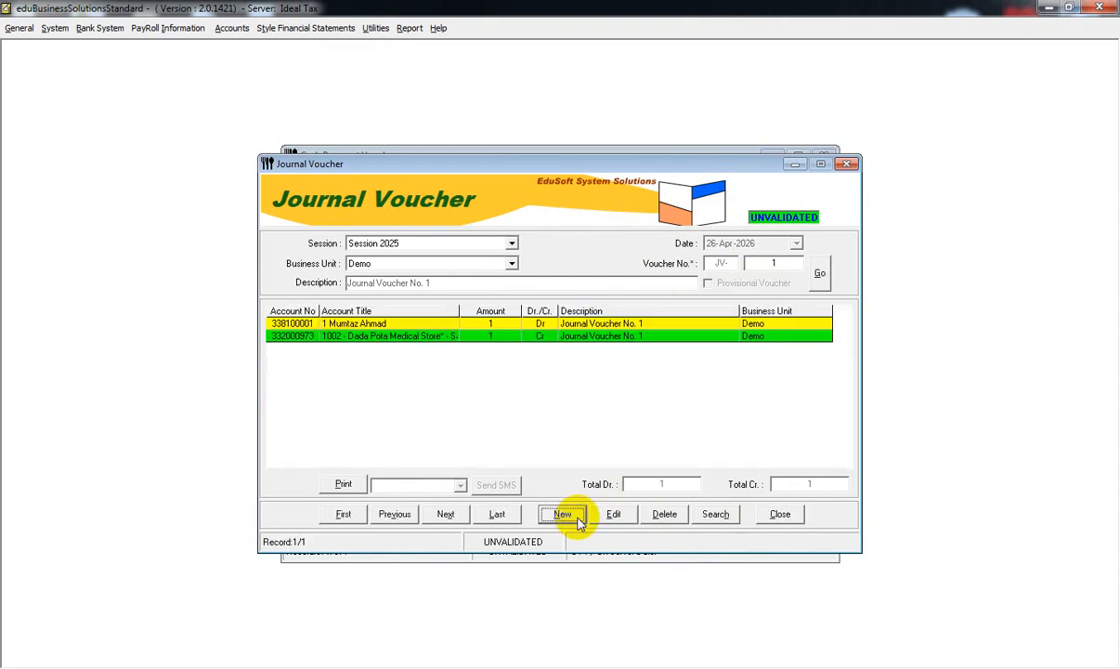
{"action": "left_click", "coordinate": [344, 484]}
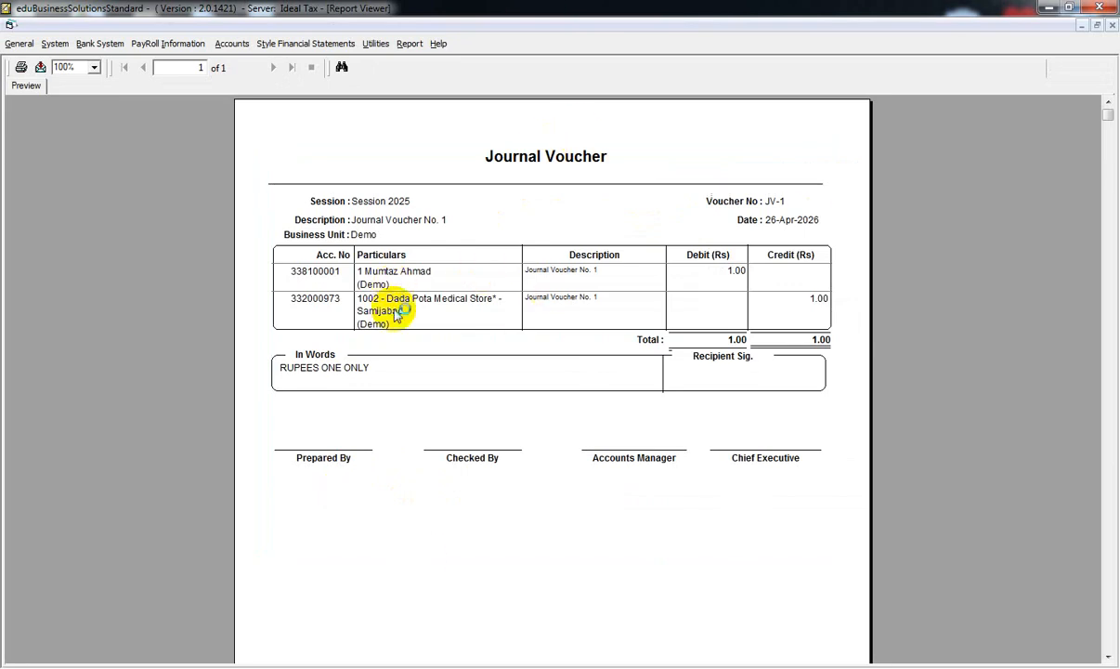
{"action": "left_click", "coordinate": [1109, 25]}
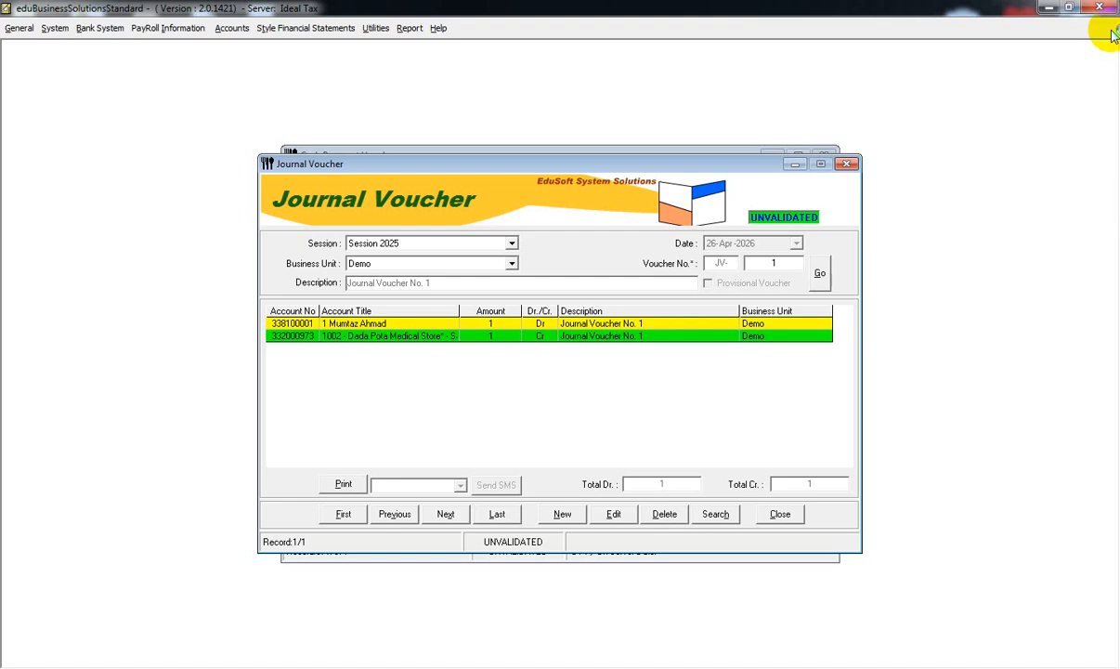
{"action": "left_click", "coordinate": [375, 29]}
{"action": "left_click", "coordinate": [375, 29]}
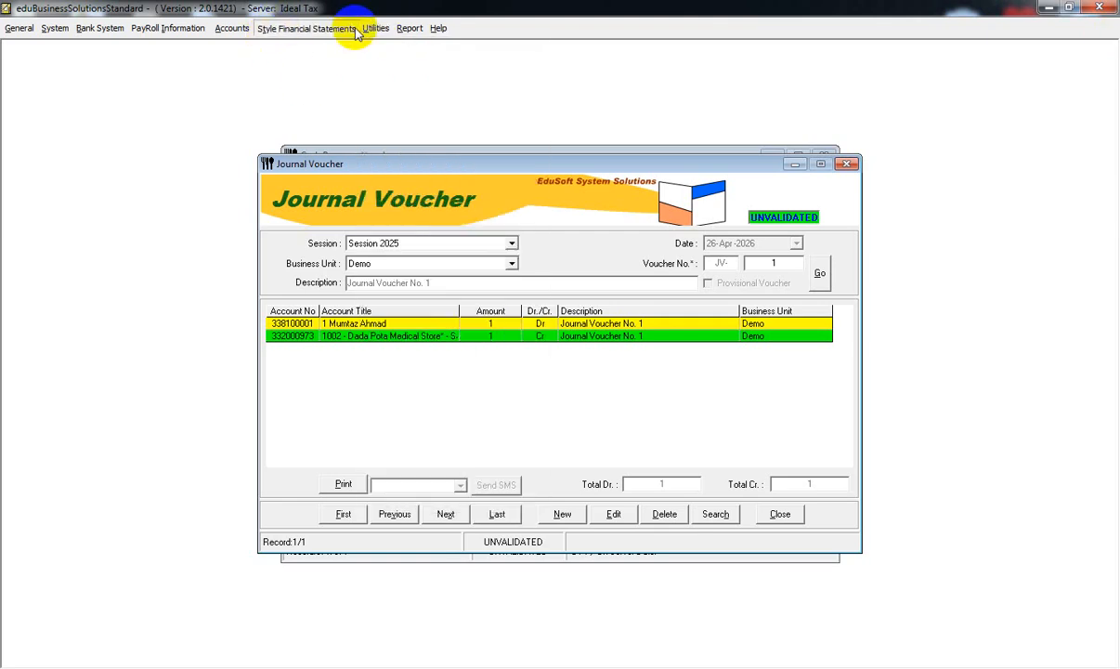
{"action": "left_click", "coordinate": [234, 29]}
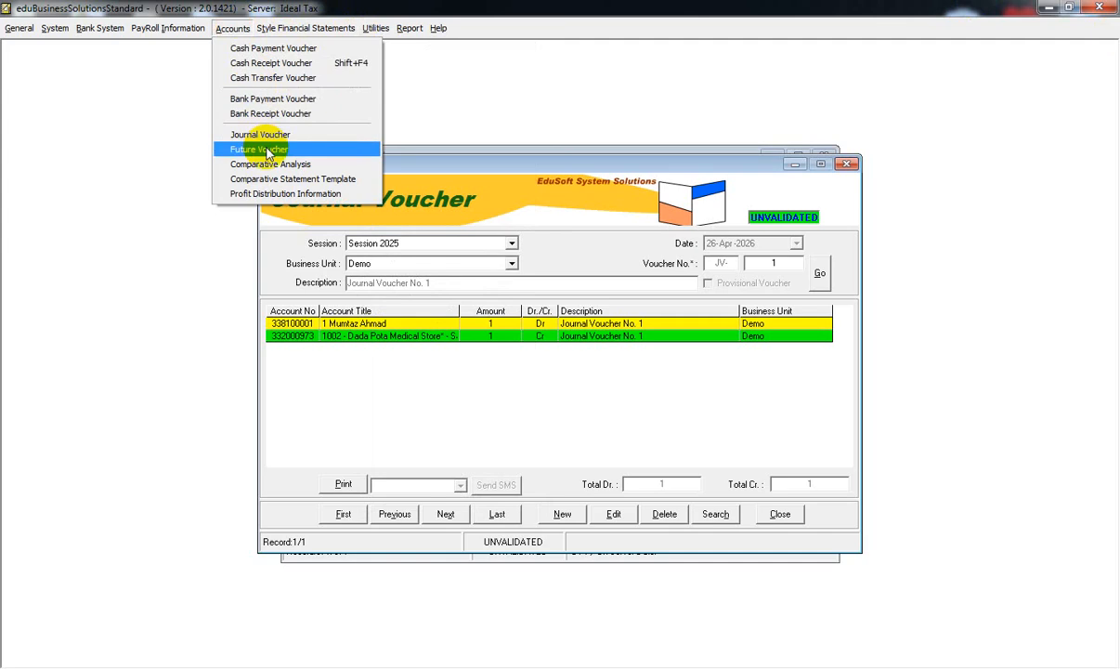
Step: Close the journal voucher, view the Administrator group's rights in Groups Management and exit that form
{"action": "left_click", "coordinate": [632, 74]}
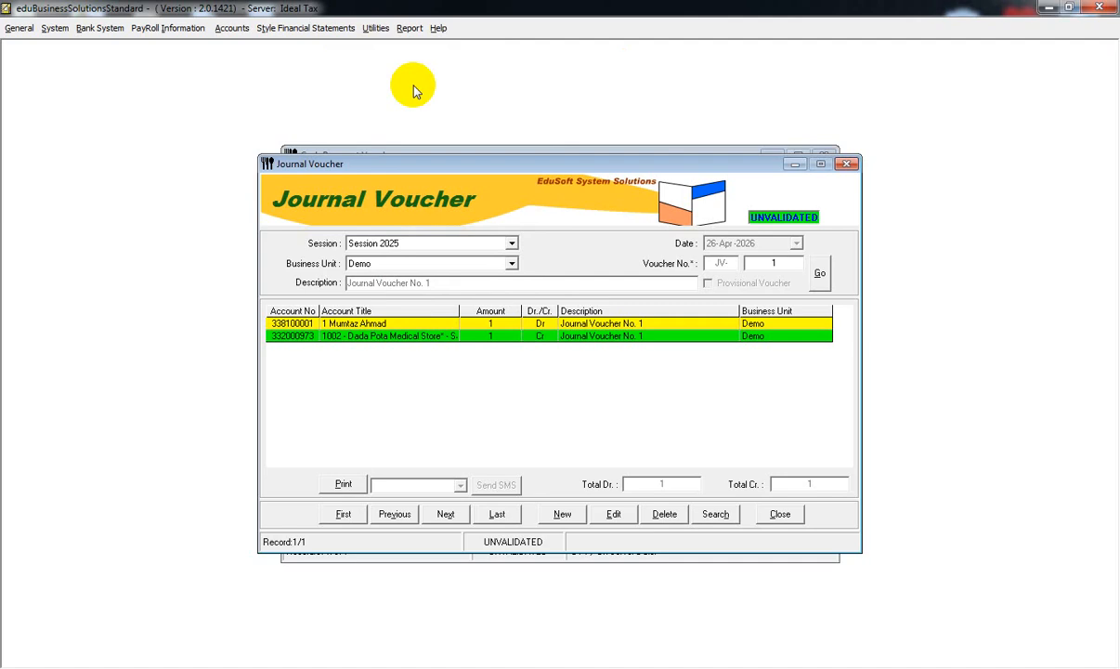
{"action": "left_click", "coordinate": [780, 513]}
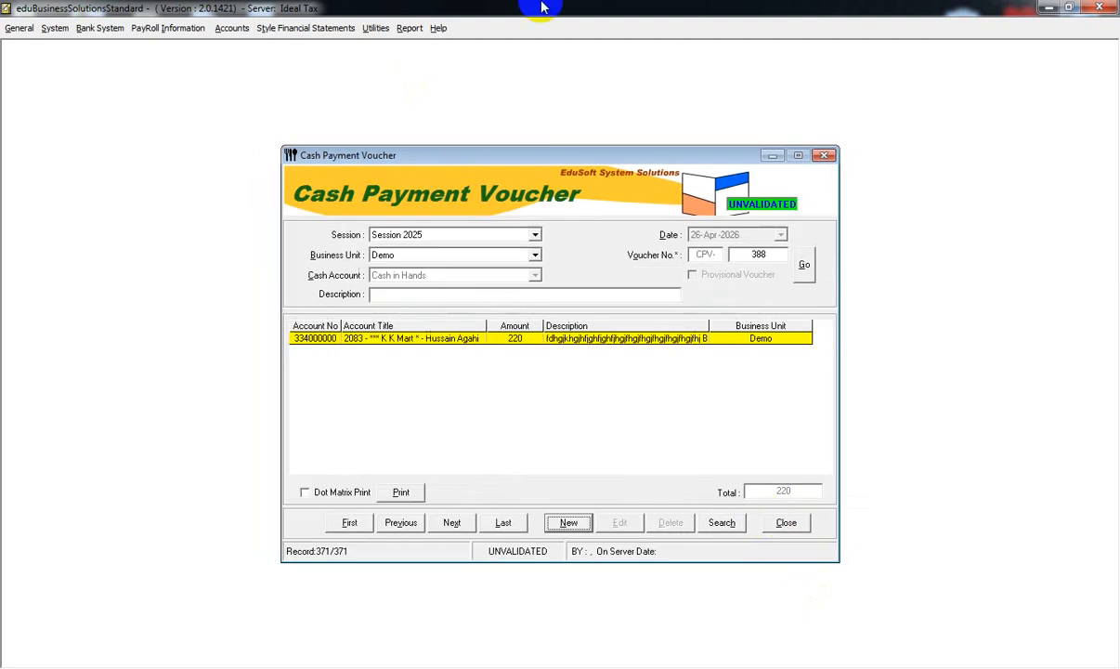
{"action": "left_click", "coordinate": [376, 29]}
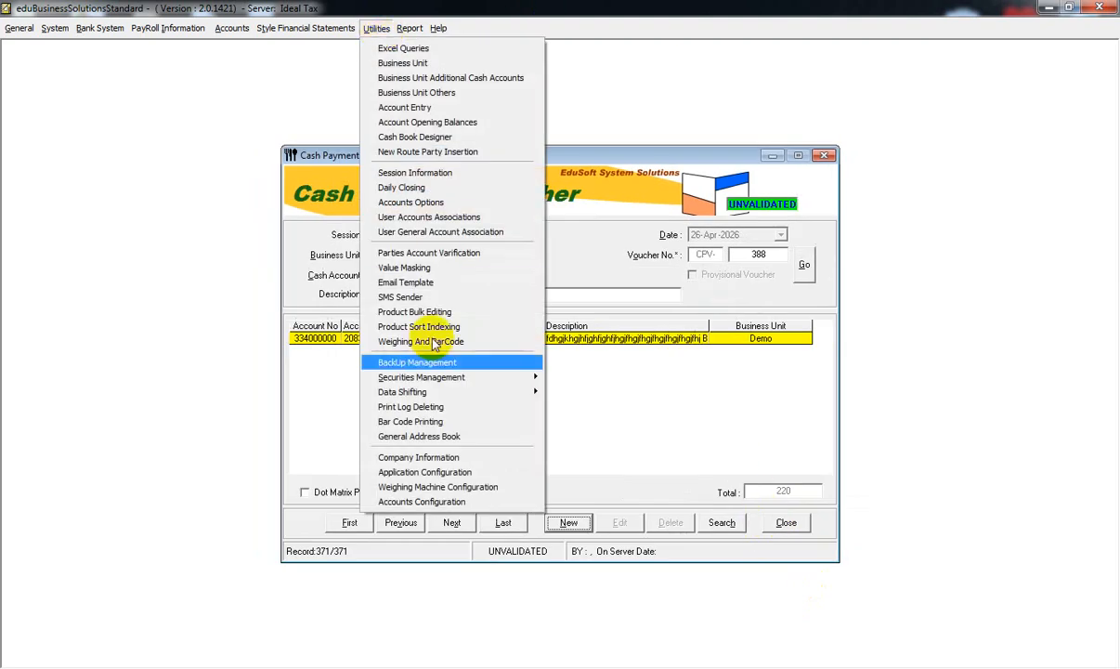
{"action": "mouse_move", "coordinate": [515, 376]}
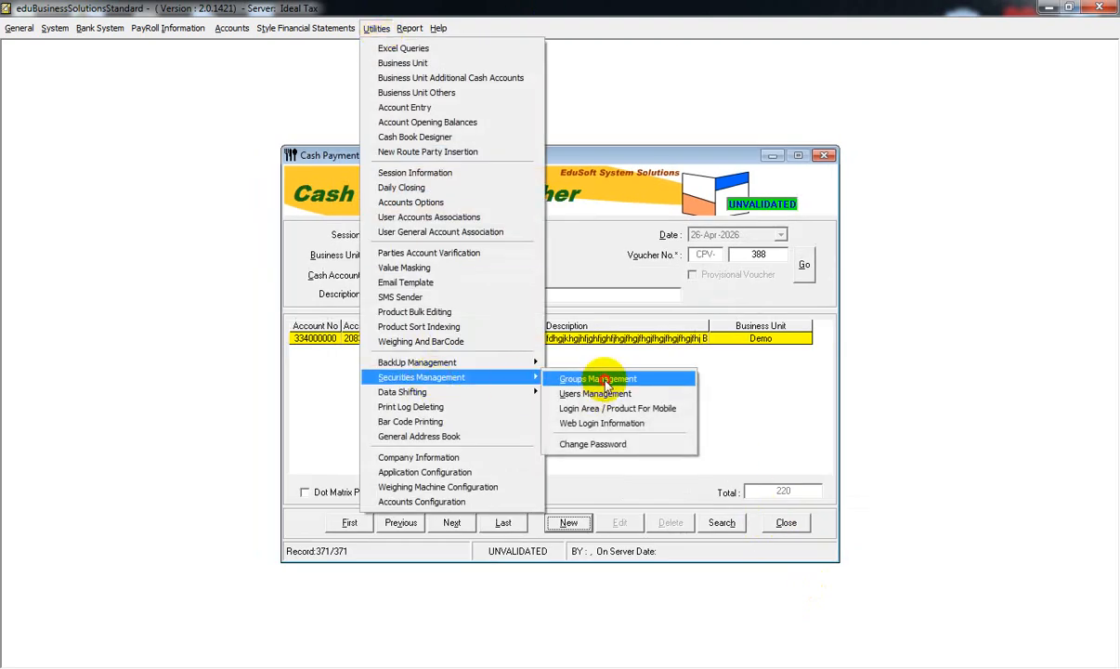
{"action": "left_click", "coordinate": [597, 379]}
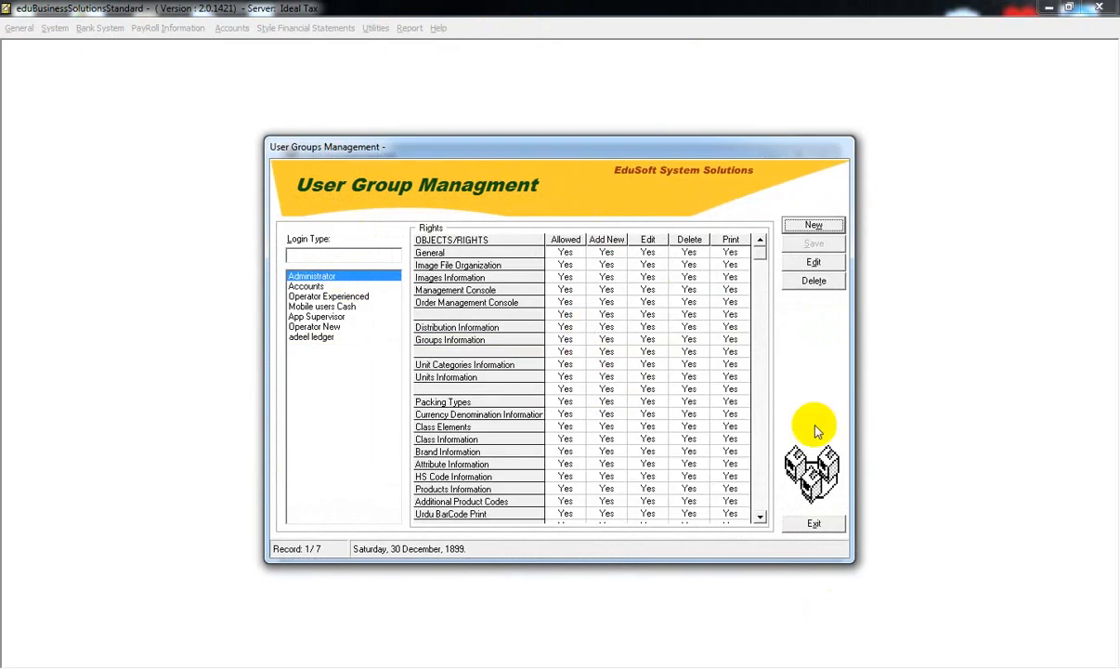
{"action": "left_click", "coordinate": [814, 523]}
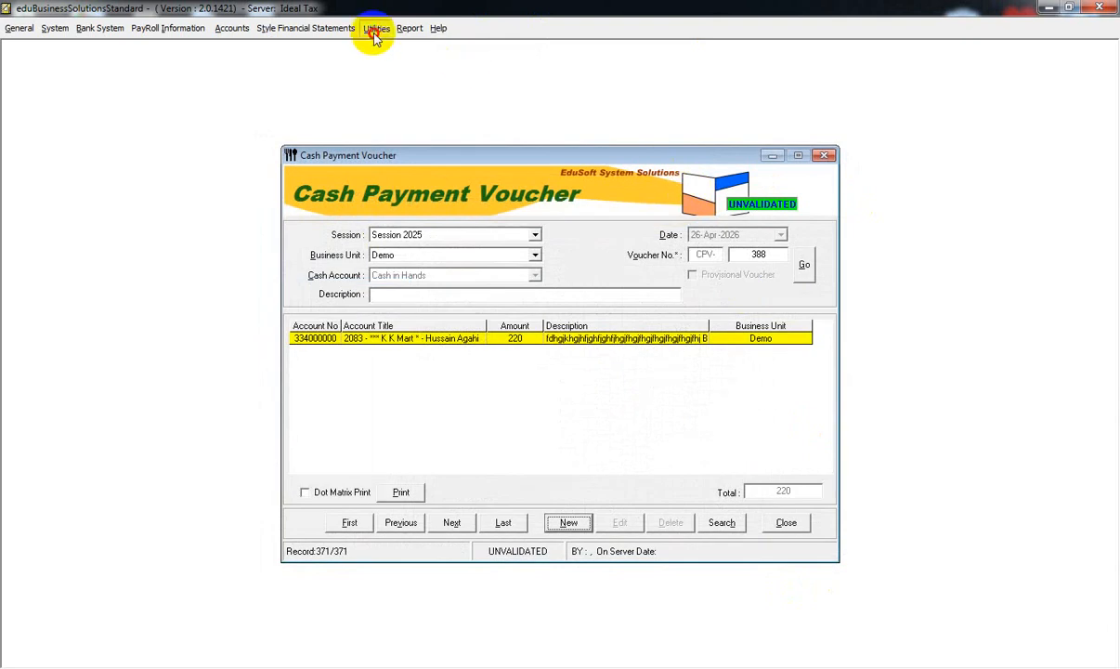
Step: View the POWER SPO login's details in Users Management and close the login information form
{"action": "left_click", "coordinate": [375, 29]}
{"action": "mouse_move", "coordinate": [457, 378]}
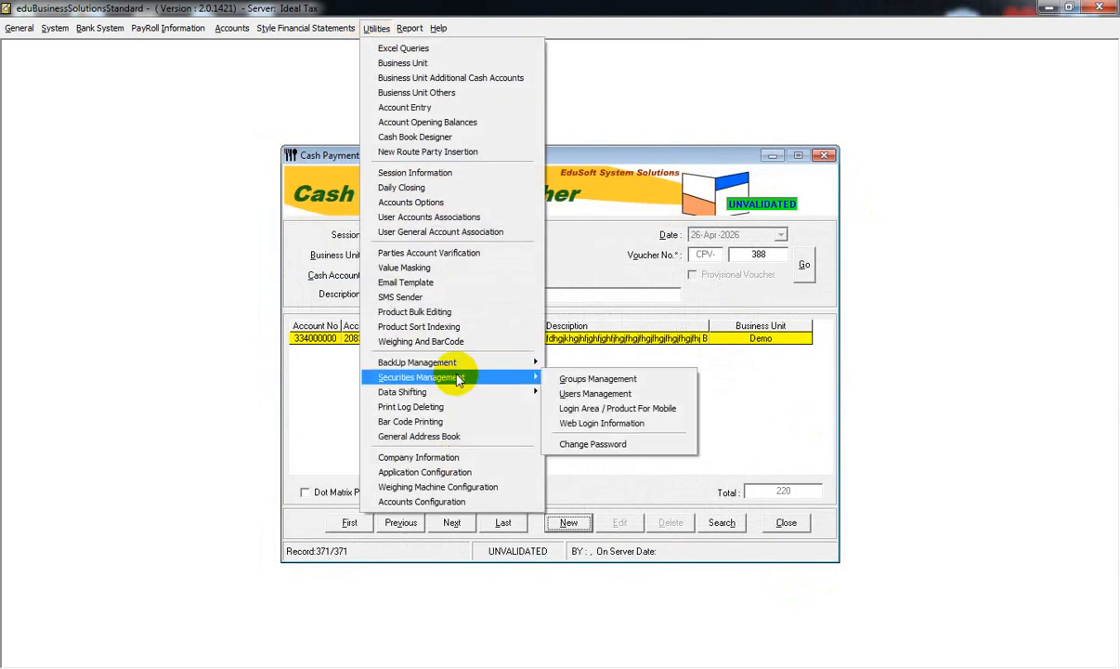
{"action": "left_click", "coordinate": [618, 393]}
{"action": "left_click", "coordinate": [612, 261]}
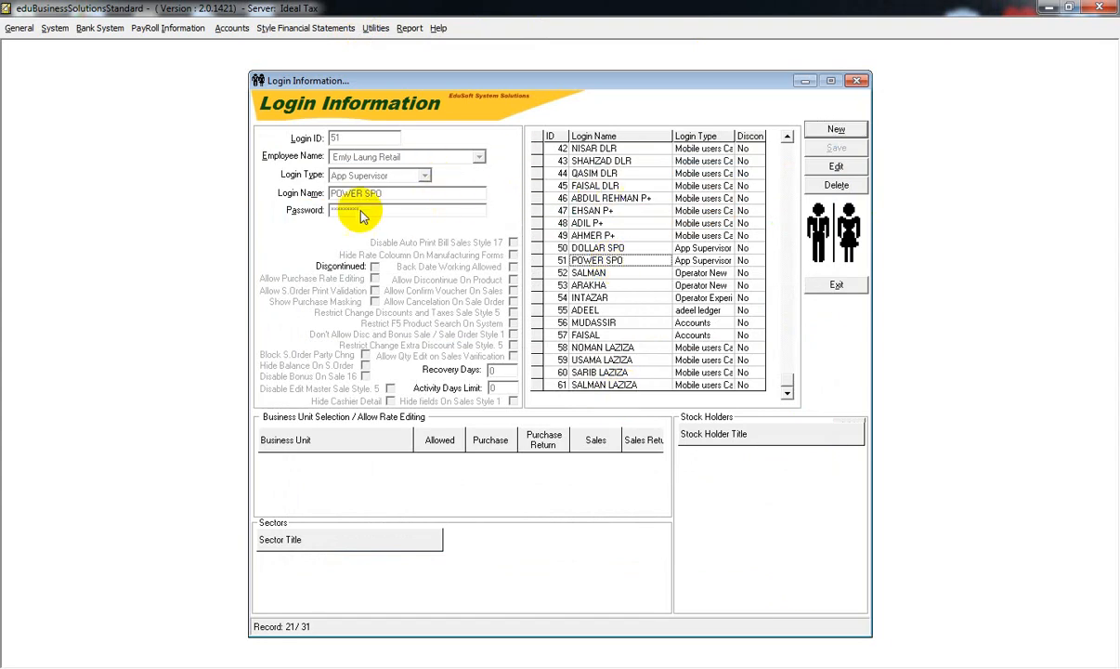
{"action": "left_click", "coordinate": [856, 81]}
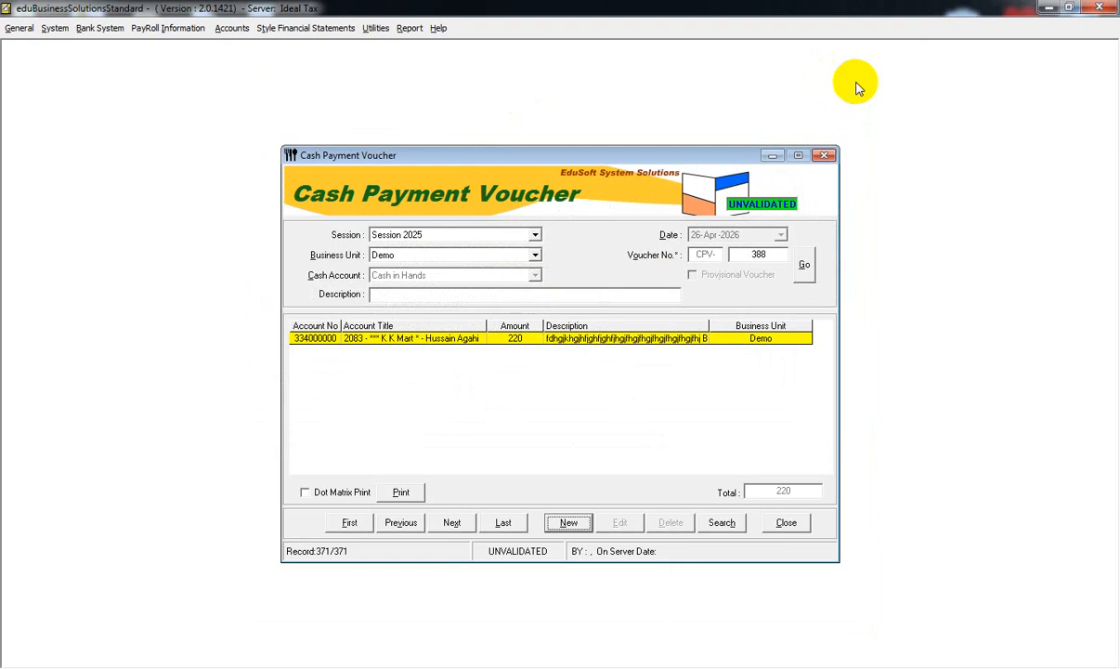
Step: View the Company Information form and close it together with the open cash payment voucher
{"action": "left_click", "coordinate": [377, 28]}
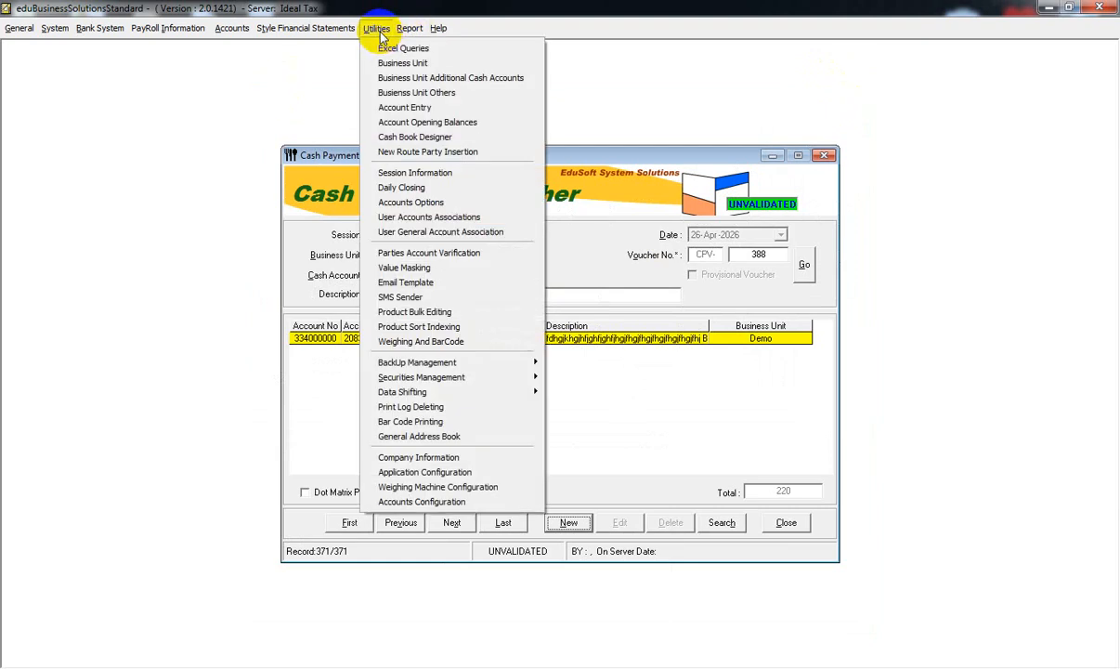
{"action": "mouse_move", "coordinate": [446, 362]}
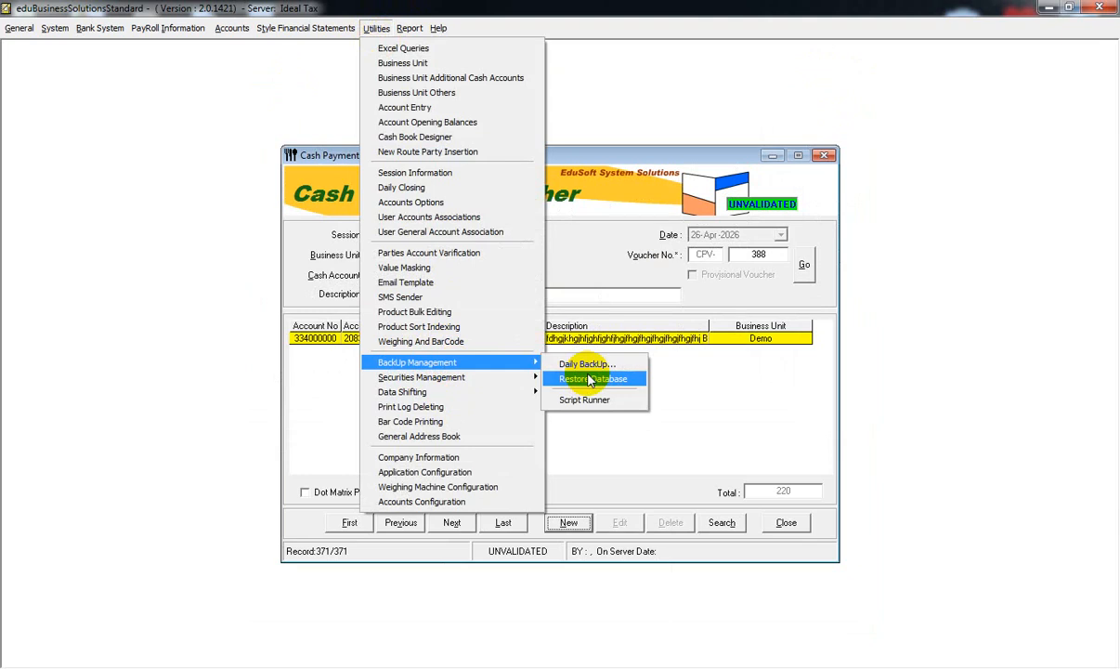
{"action": "left_click", "coordinate": [423, 458]}
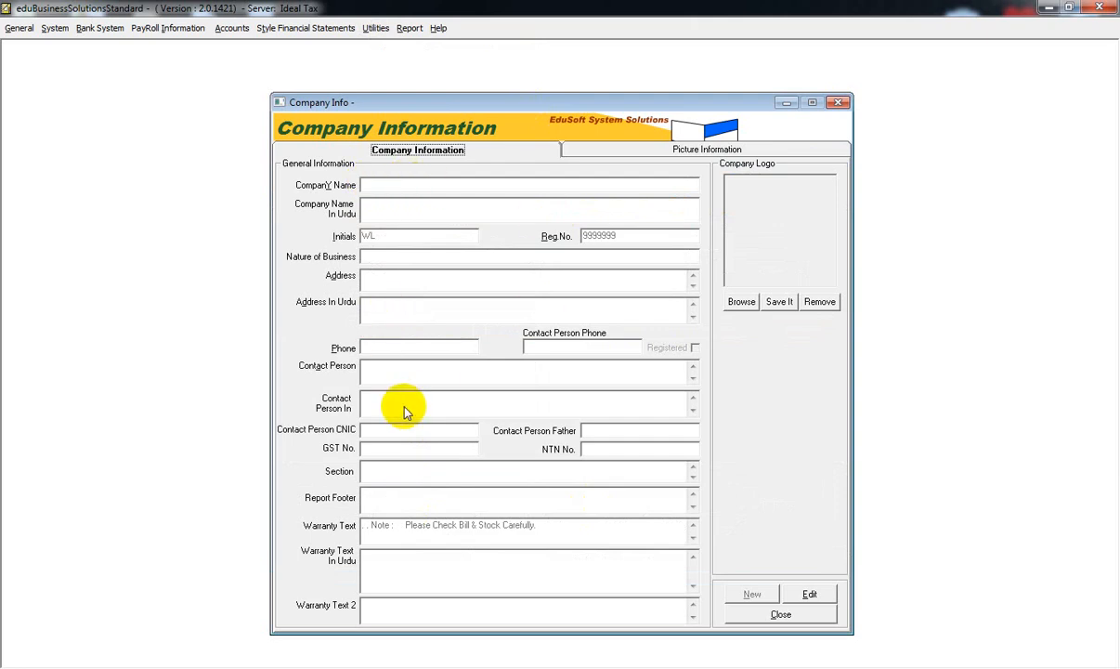
{"action": "left_click", "coordinate": [781, 615]}
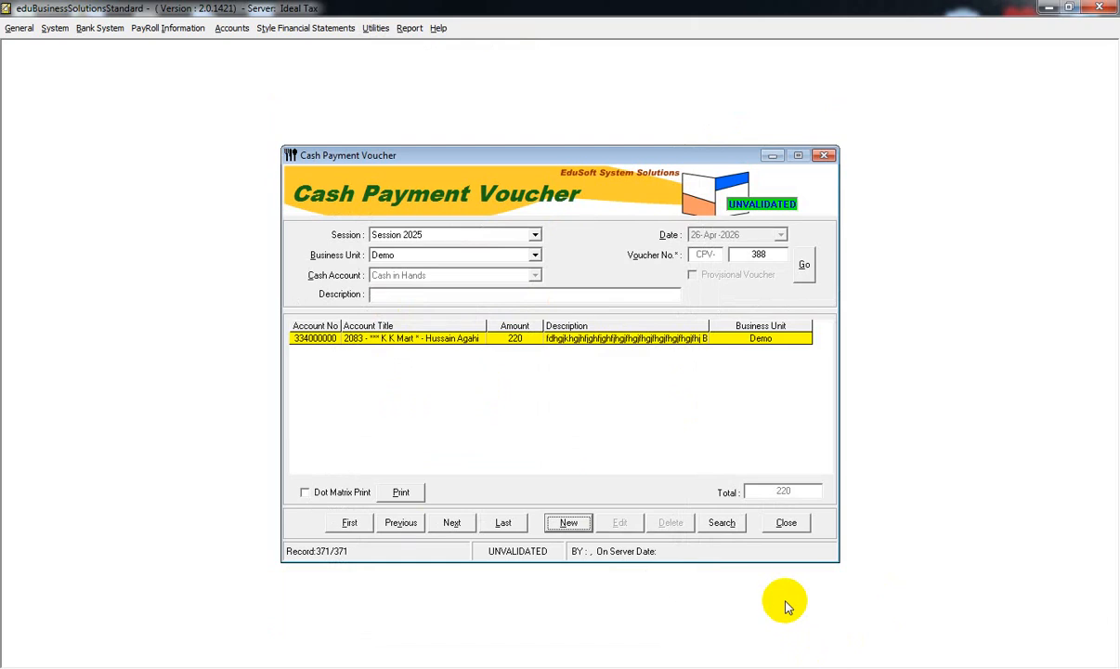
{"action": "left_click", "coordinate": [787, 522]}
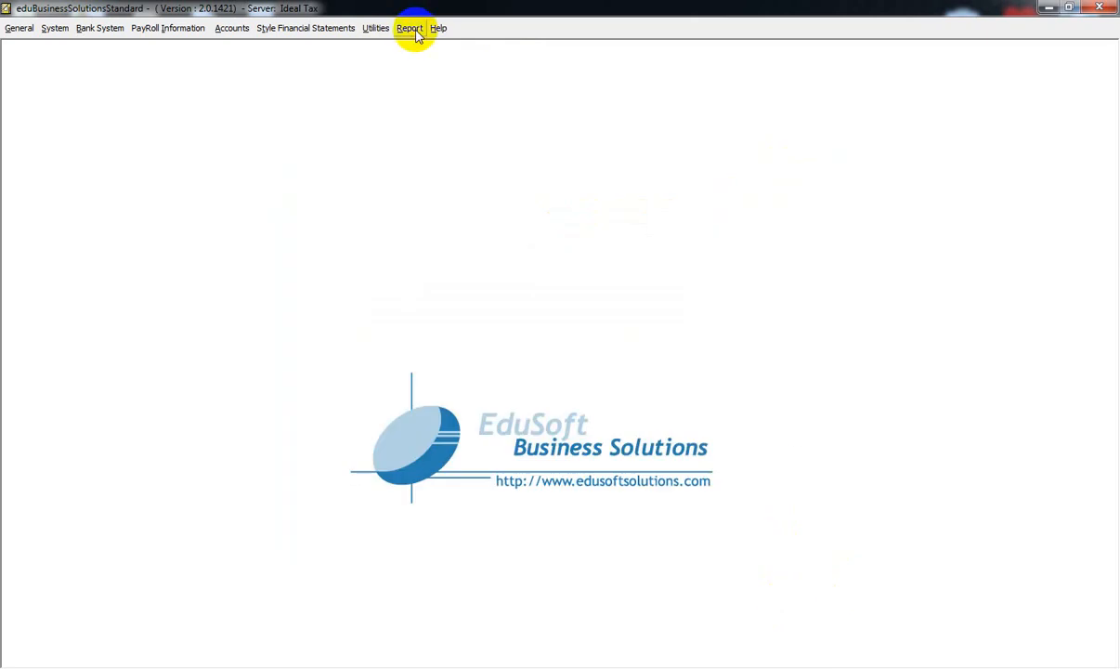
Step: Preview the Cash Book report in Cash Book A5 format for the Demo business unit on 26-Apr-2026
{"action": "left_click", "coordinate": [409, 28]}
{"action": "mouse_move", "coordinate": [437, 63]}
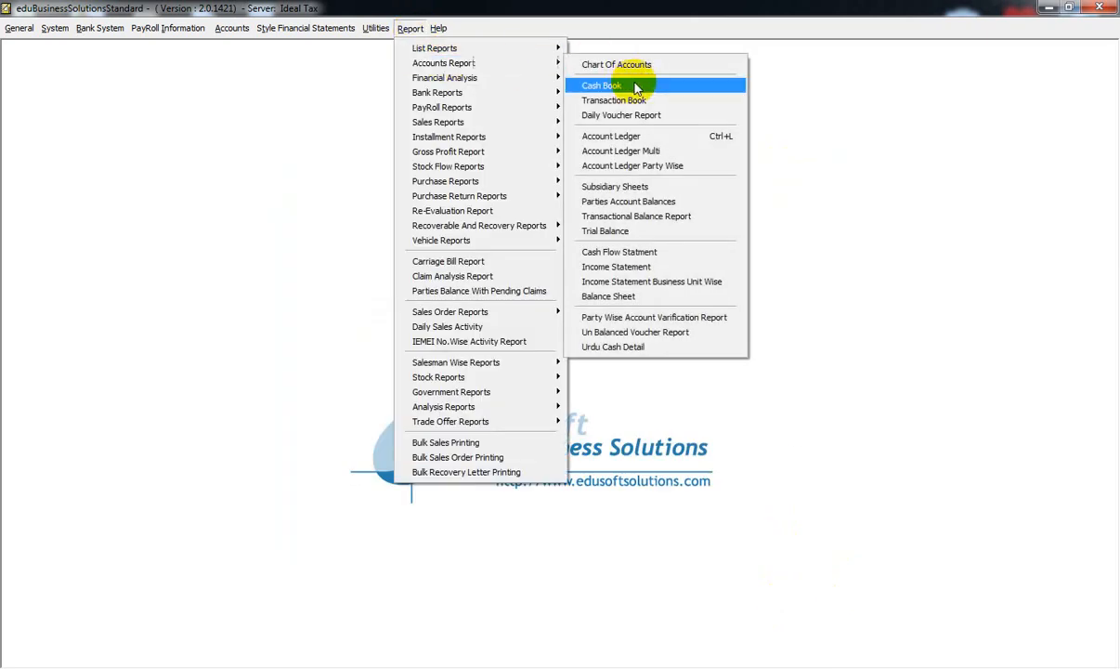
{"action": "left_click", "coordinate": [638, 87]}
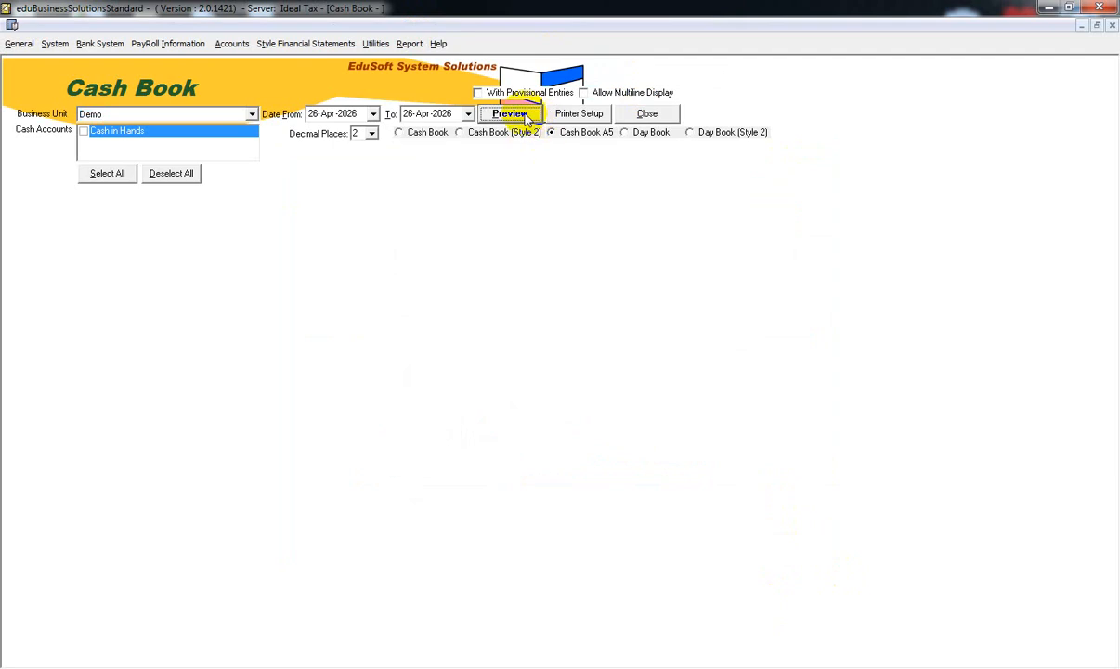
{"action": "left_click", "coordinate": [523, 113]}
{"action": "left_click", "coordinate": [510, 113]}
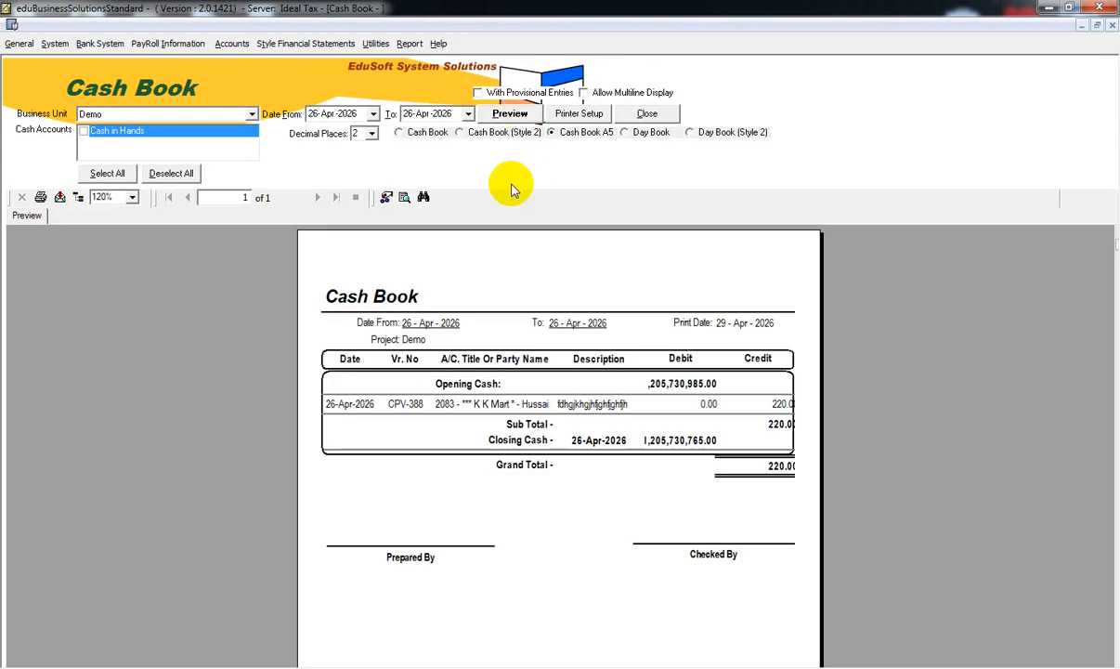
Step: Preview the same report in the standard Cash Book format and close it
{"action": "left_click", "coordinate": [398, 133]}
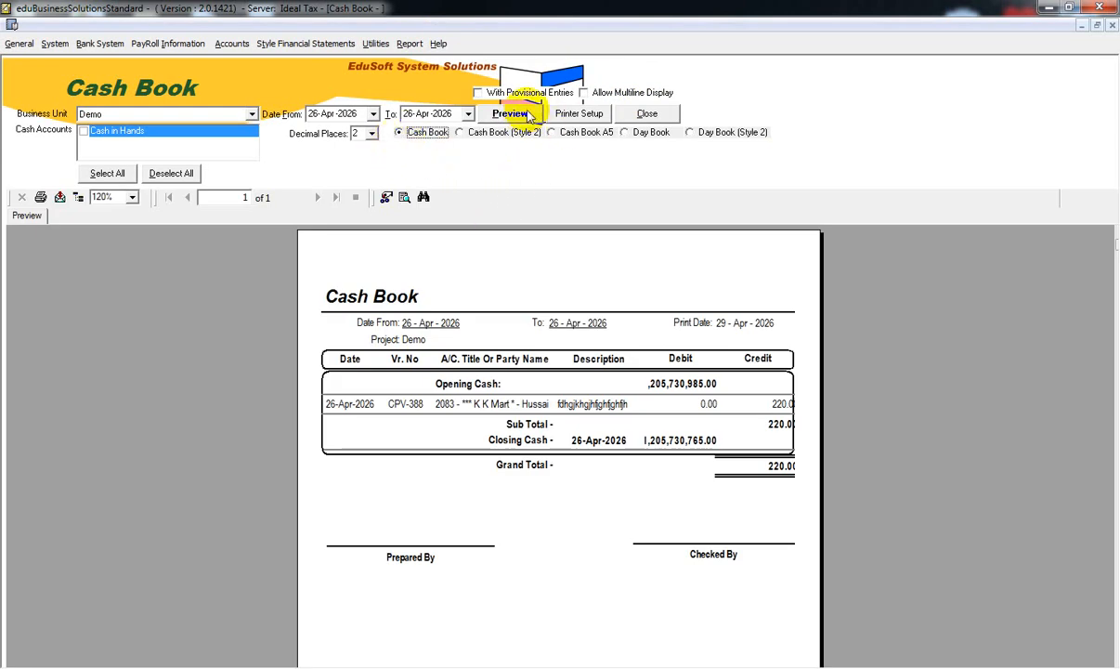
{"action": "left_click", "coordinate": [510, 113]}
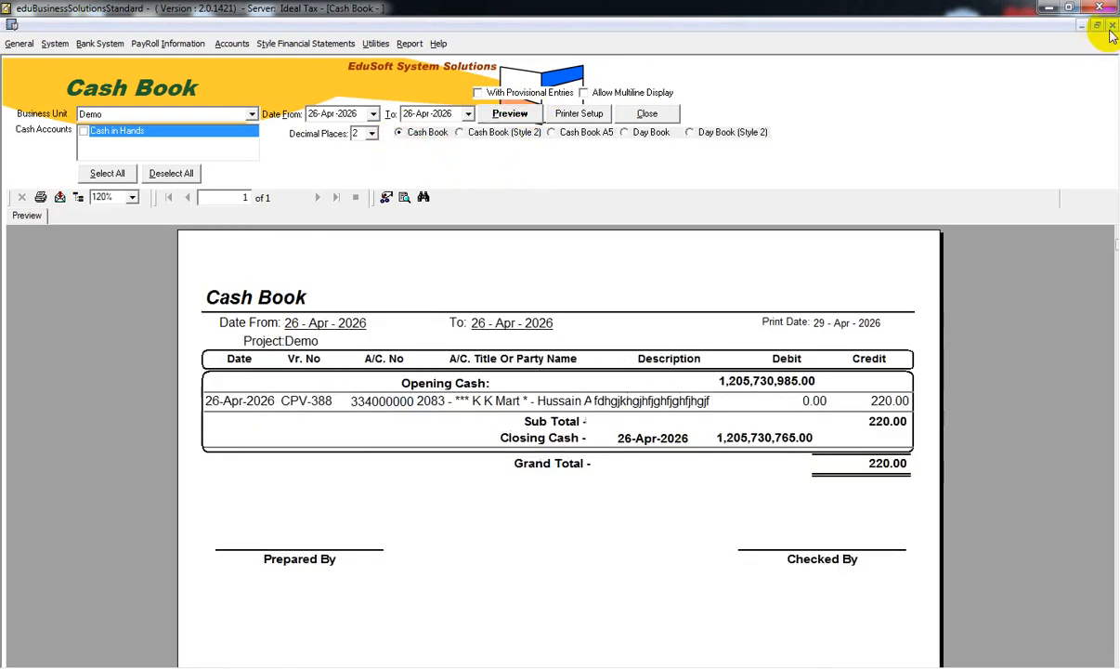
{"action": "left_click", "coordinate": [1111, 26]}
Step: View the Trial Balance report's options without generating it and close the form
{"action": "left_click", "coordinate": [402, 35]}
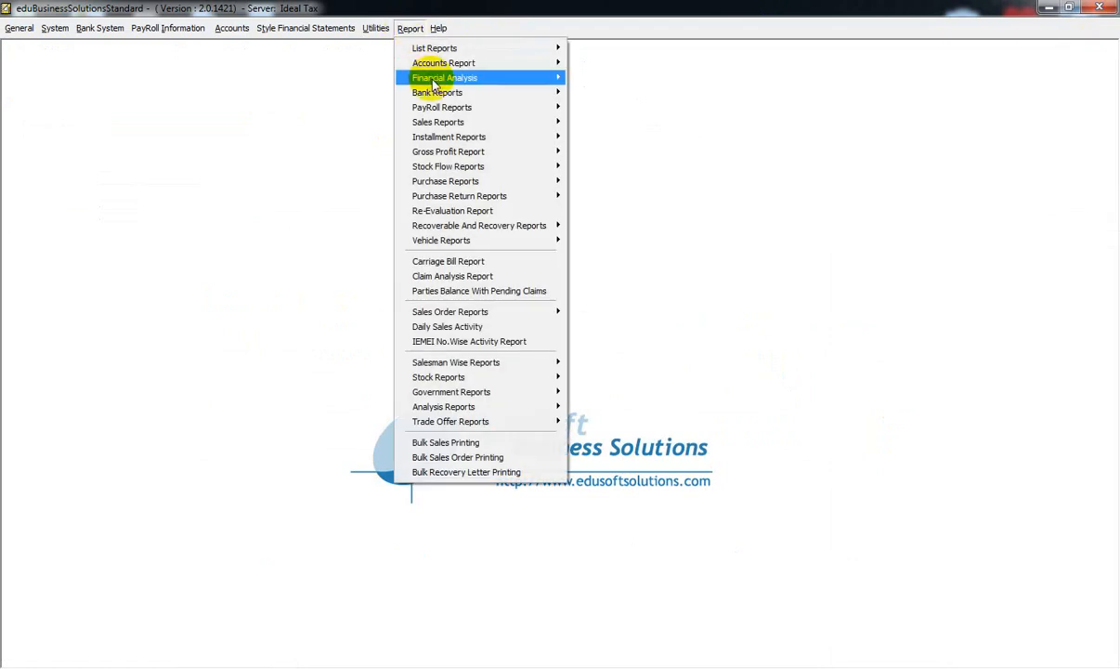
{"action": "mouse_move", "coordinate": [507, 71]}
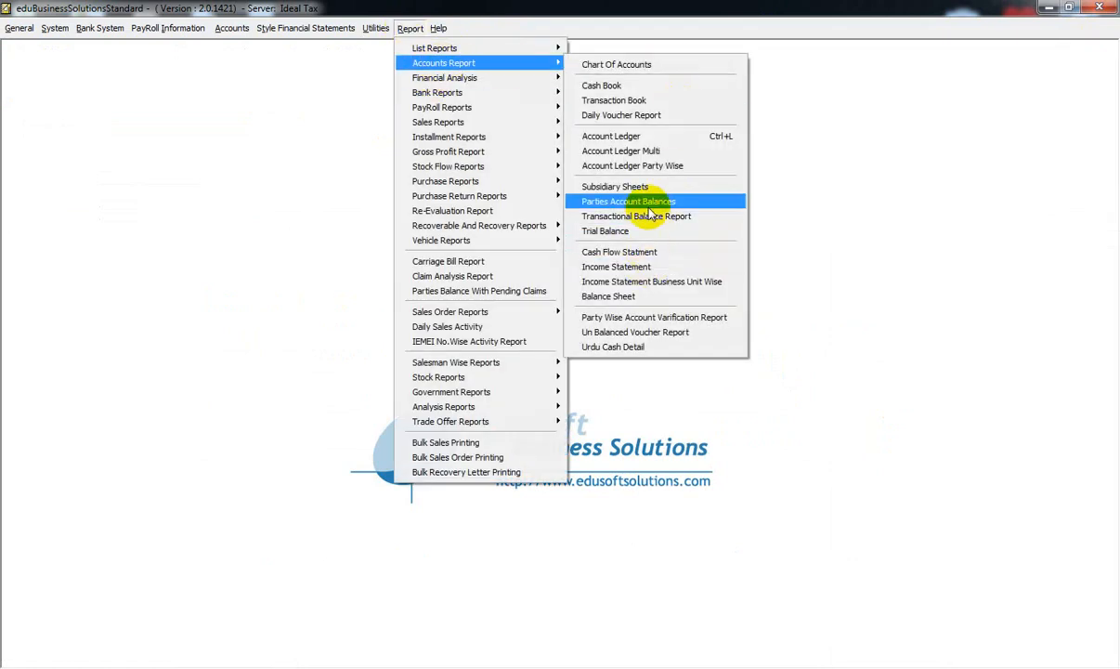
{"action": "left_click", "coordinate": [637, 237]}
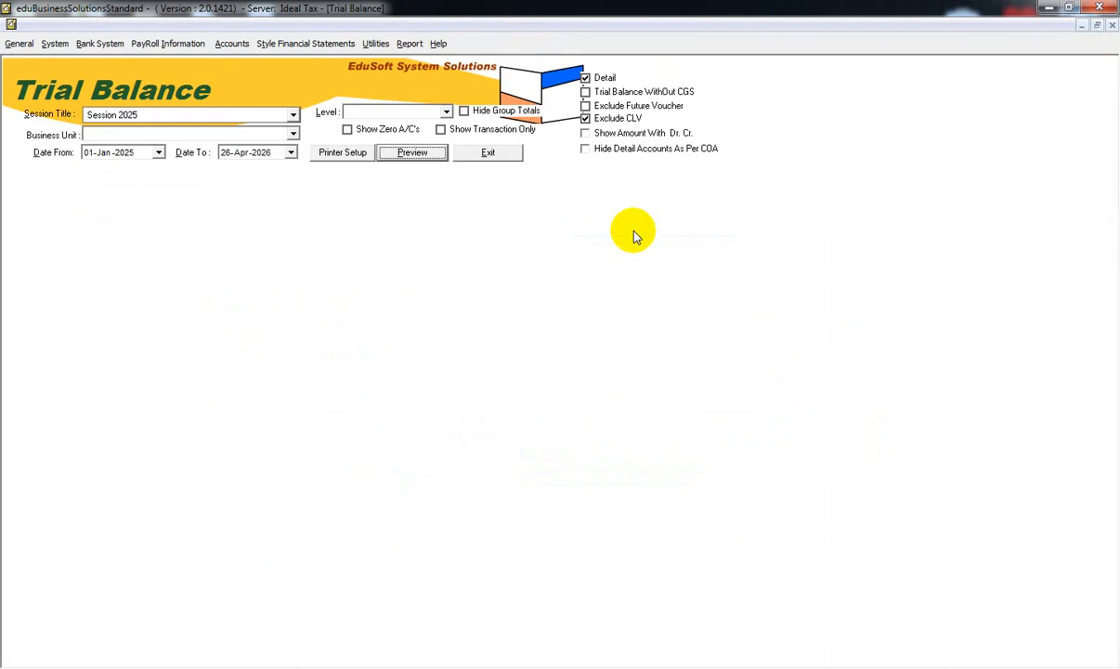
{"action": "left_click", "coordinate": [1111, 25]}
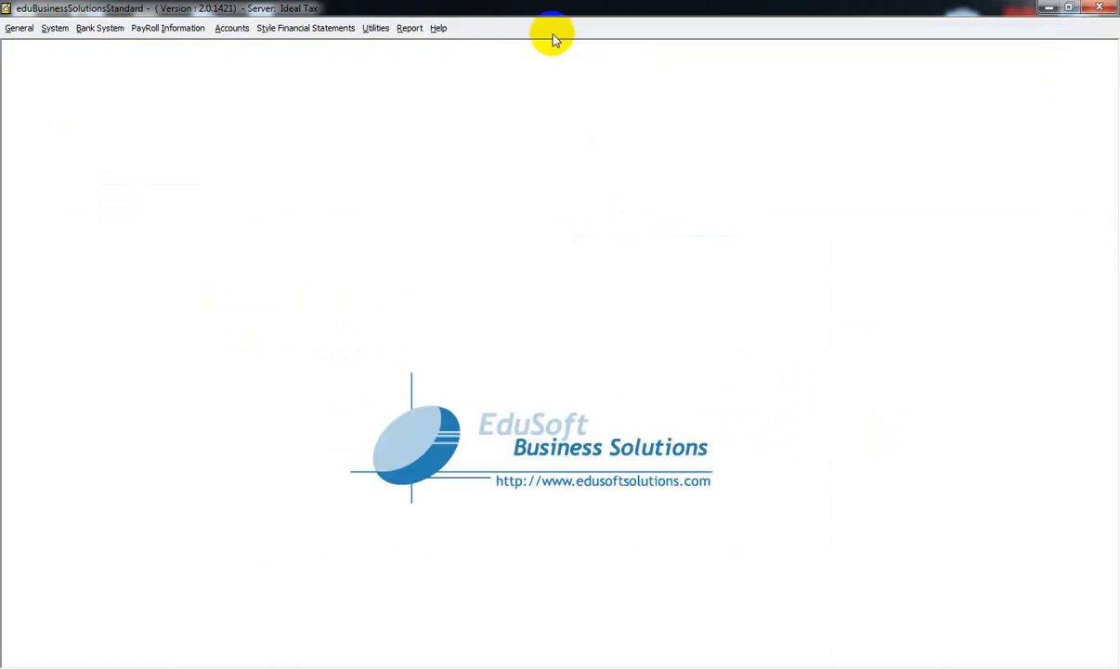
Step: View the Daily Voucher Report's selection options and cancel the form
{"action": "left_click", "coordinate": [406, 30]}
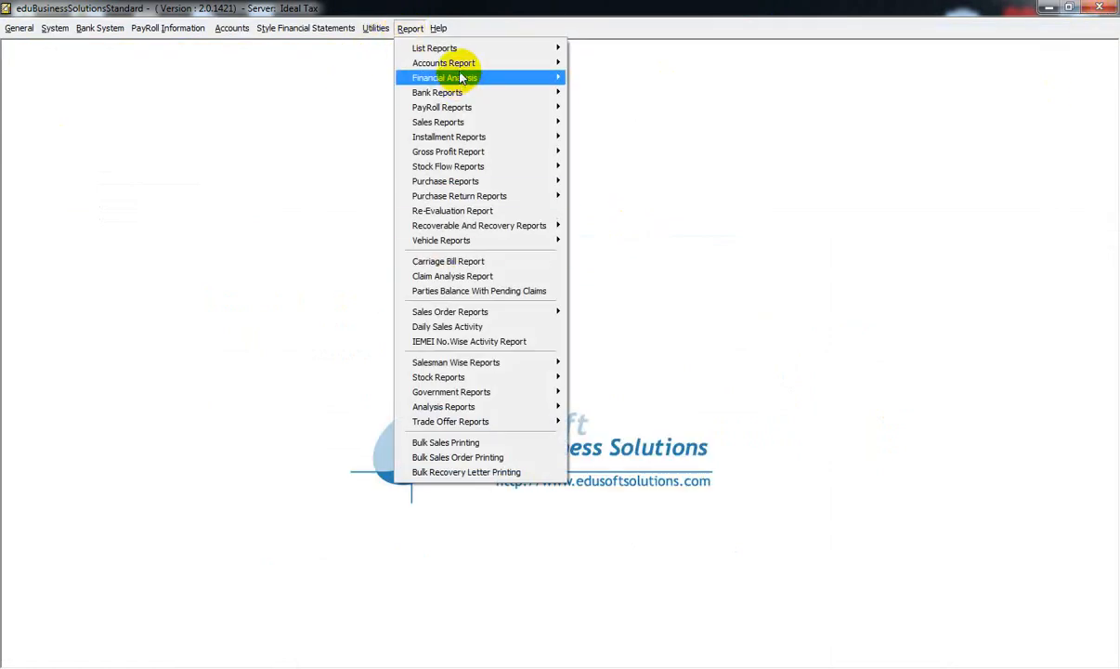
{"action": "mouse_move", "coordinate": [466, 65]}
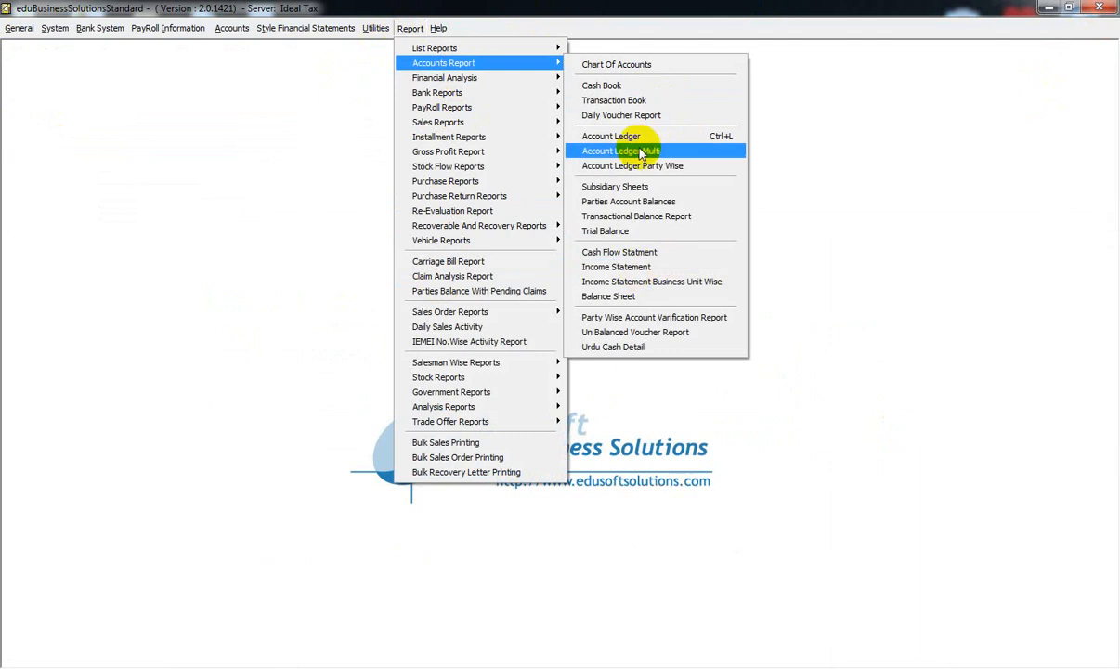
{"action": "left_click", "coordinate": [624, 114]}
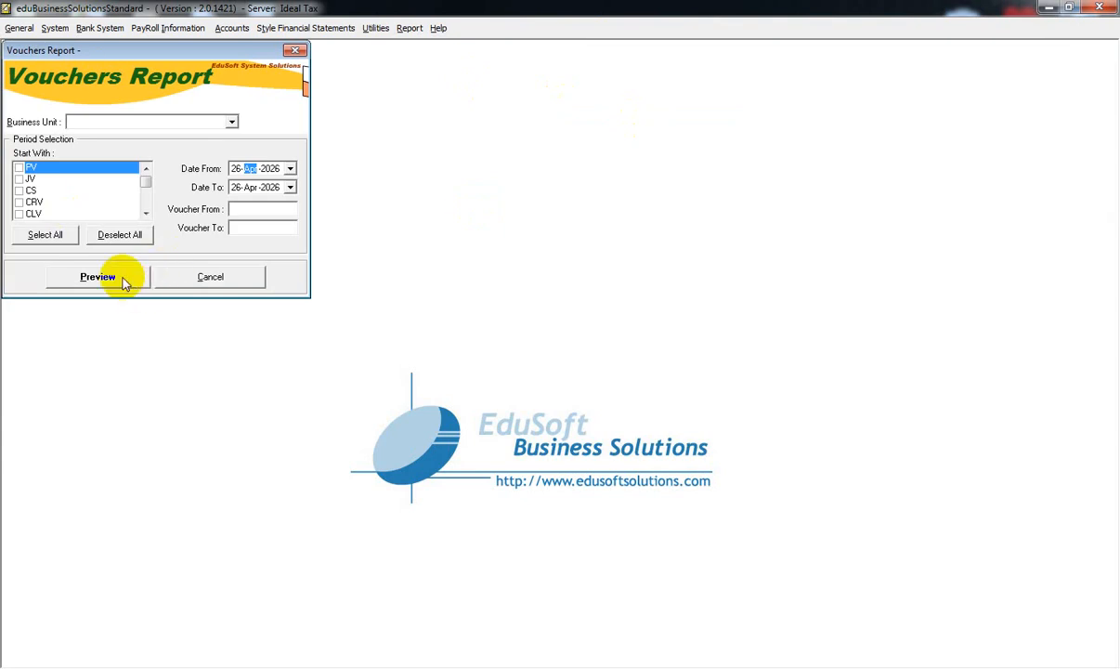
{"action": "left_click", "coordinate": [210, 279]}
Step: Generate the Invoice Wise Gross Profit report with no filters set, party type ALL and GP order ORIGINAL, and close it
{"action": "left_click", "coordinate": [408, 30]}
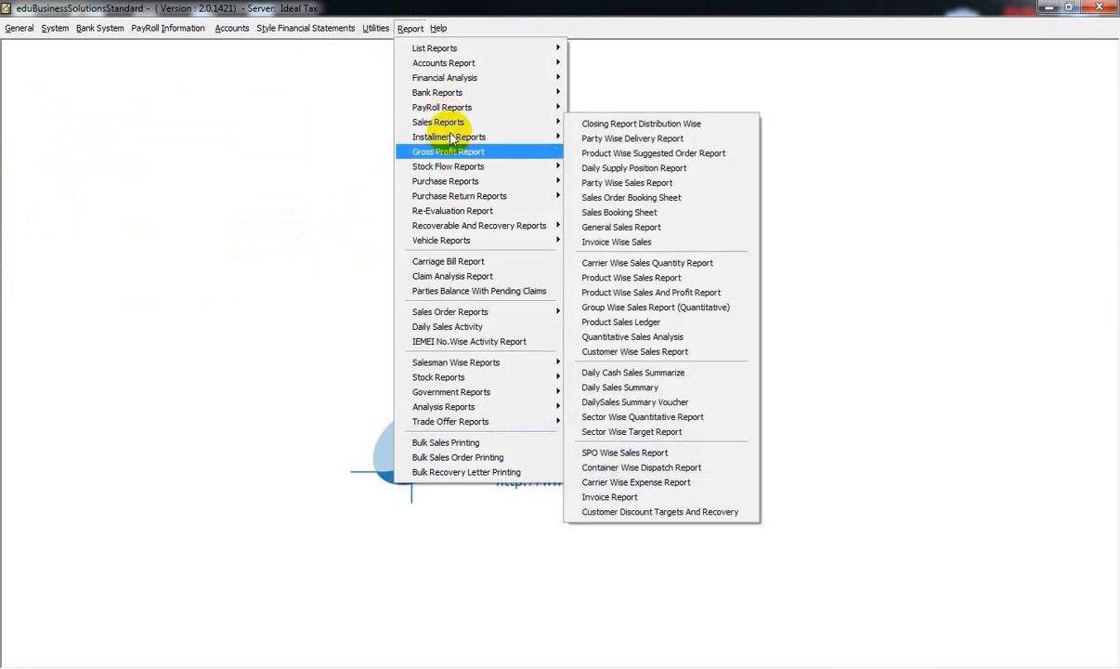
{"action": "mouse_move", "coordinate": [469, 154]}
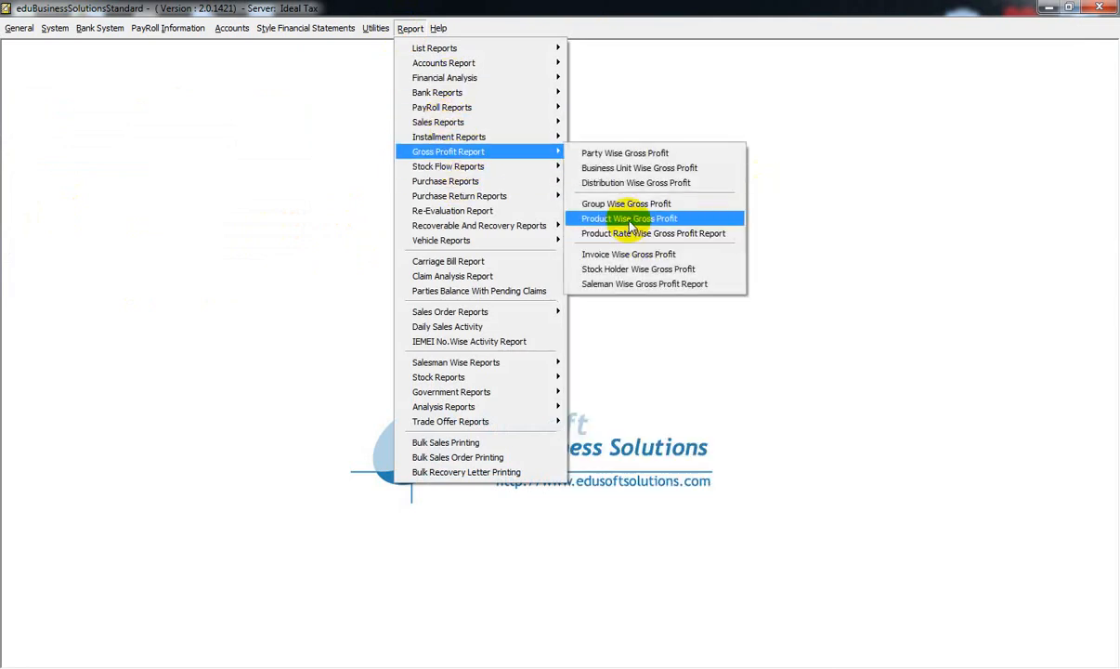
{"action": "left_click", "coordinate": [620, 253]}
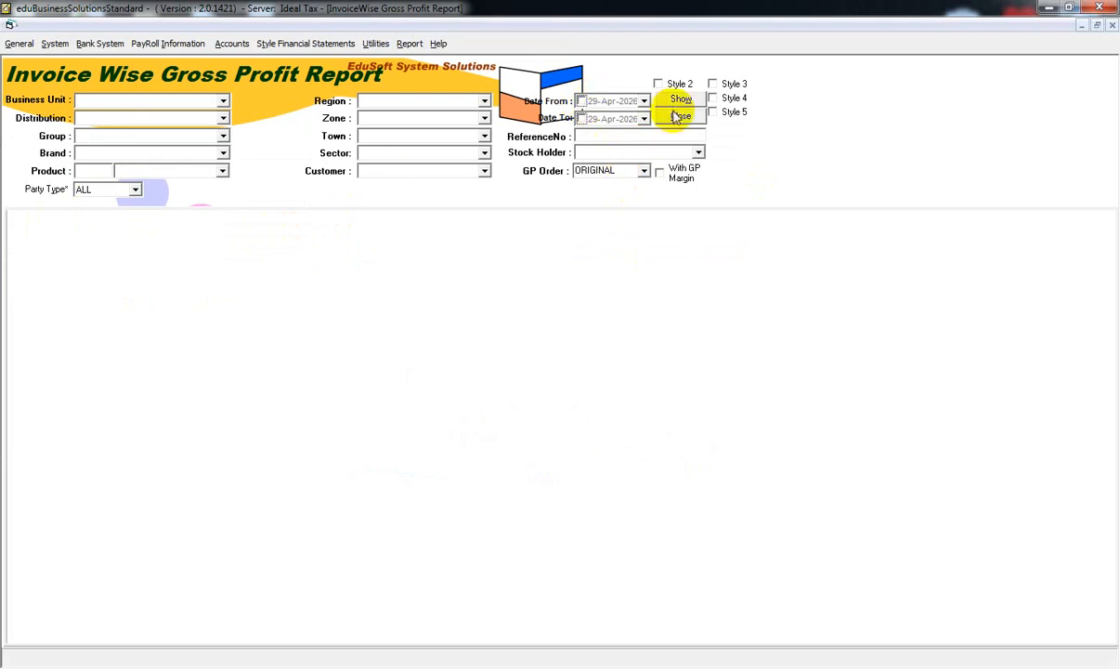
{"action": "left_click", "coordinate": [679, 100]}
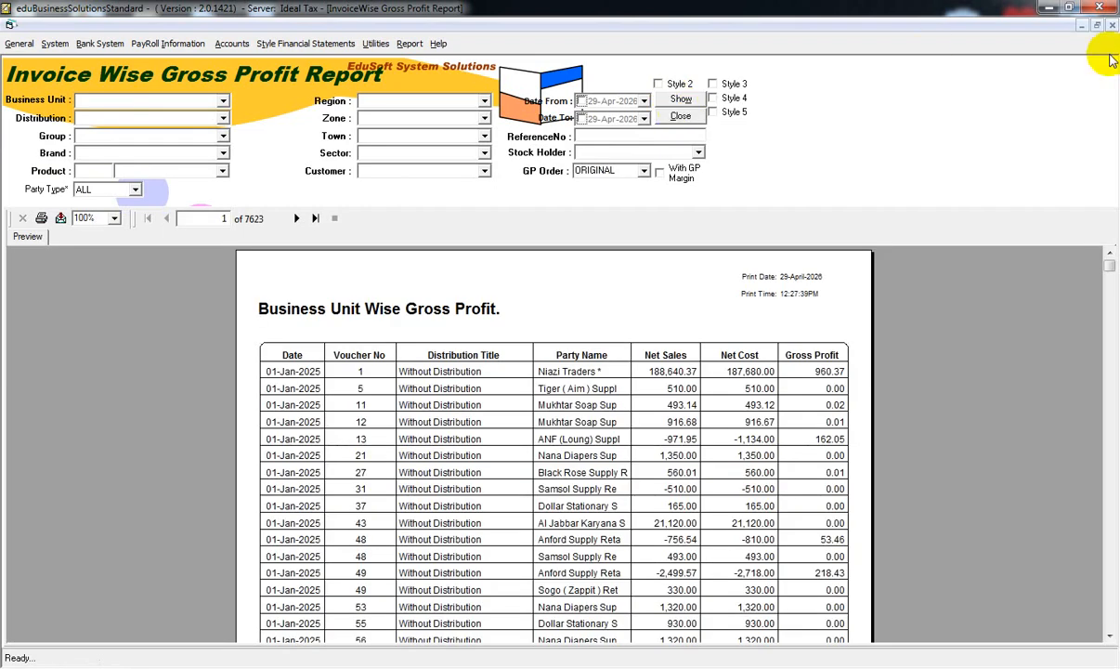
{"action": "left_click", "coordinate": [1112, 26]}
Step: Run the bank system's Cheque Received Report without any filters, dismiss the message and close the report
{"action": "left_click", "coordinate": [414, 32]}
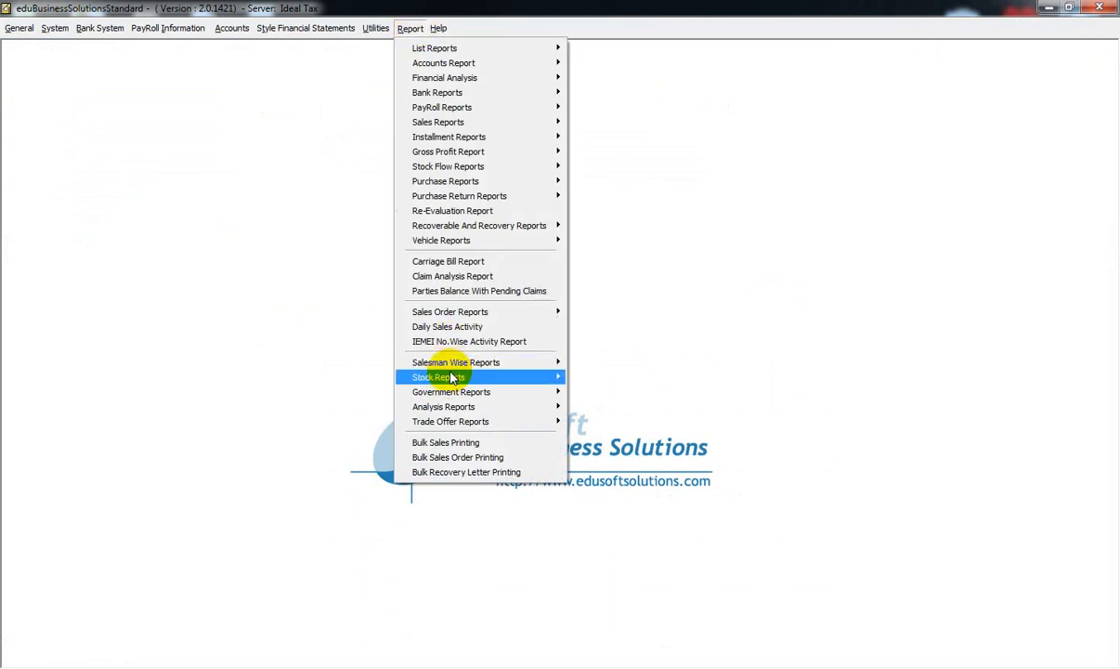
{"action": "mouse_move", "coordinate": [451, 169]}
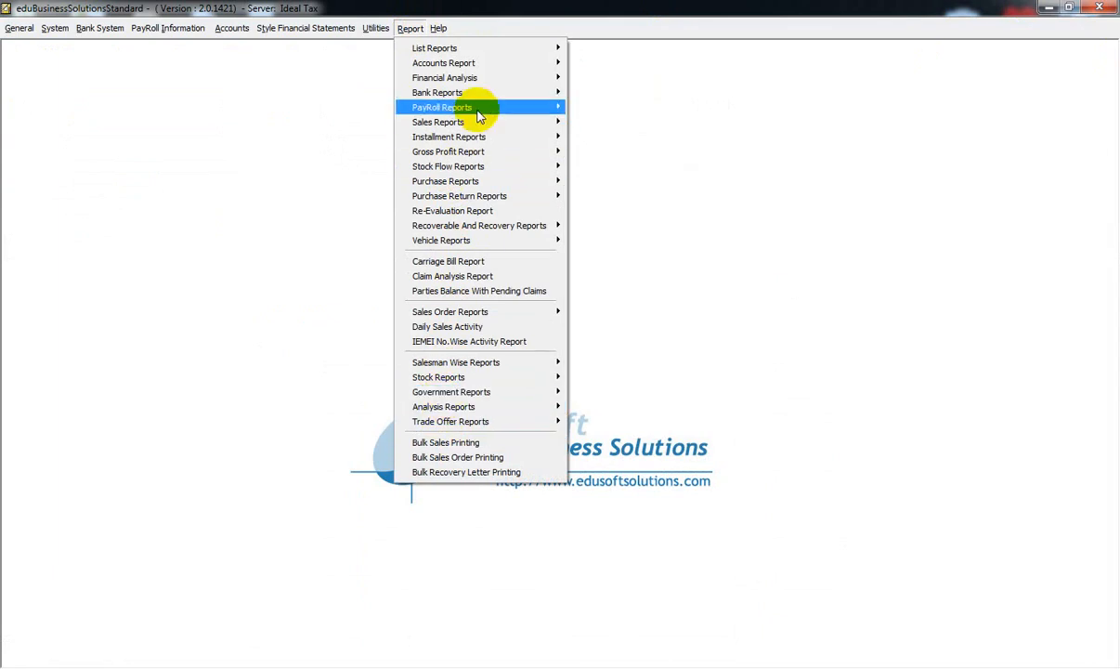
{"action": "mouse_move", "coordinate": [472, 94]}
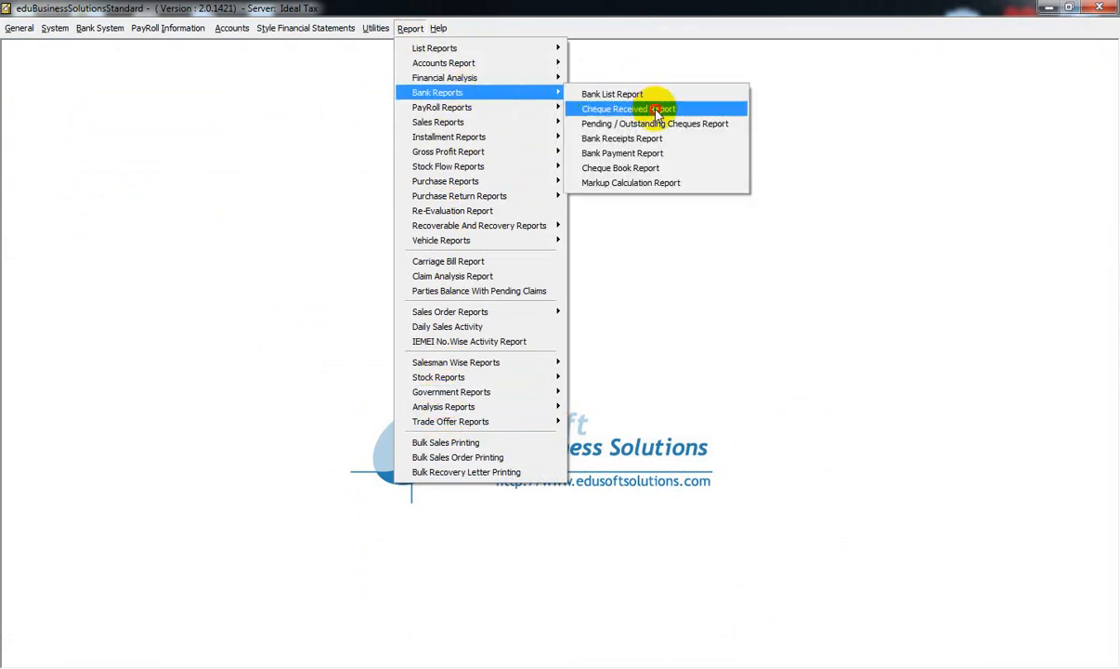
{"action": "left_click", "coordinate": [620, 108]}
{"action": "left_click", "coordinate": [599, 104]}
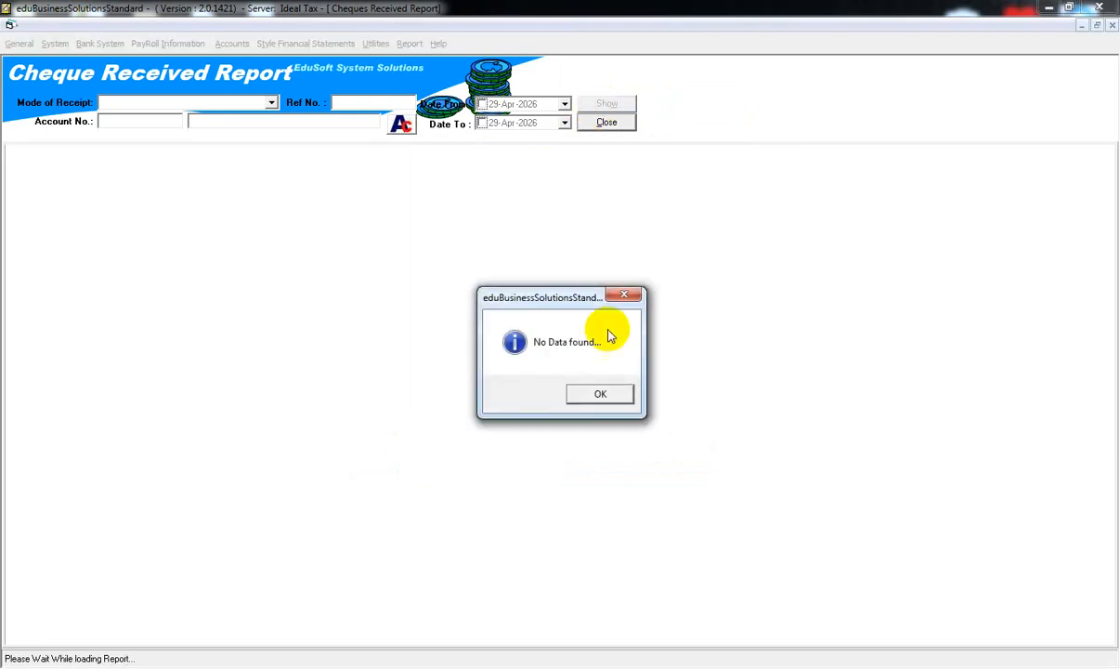
{"action": "left_click", "coordinate": [599, 395]}
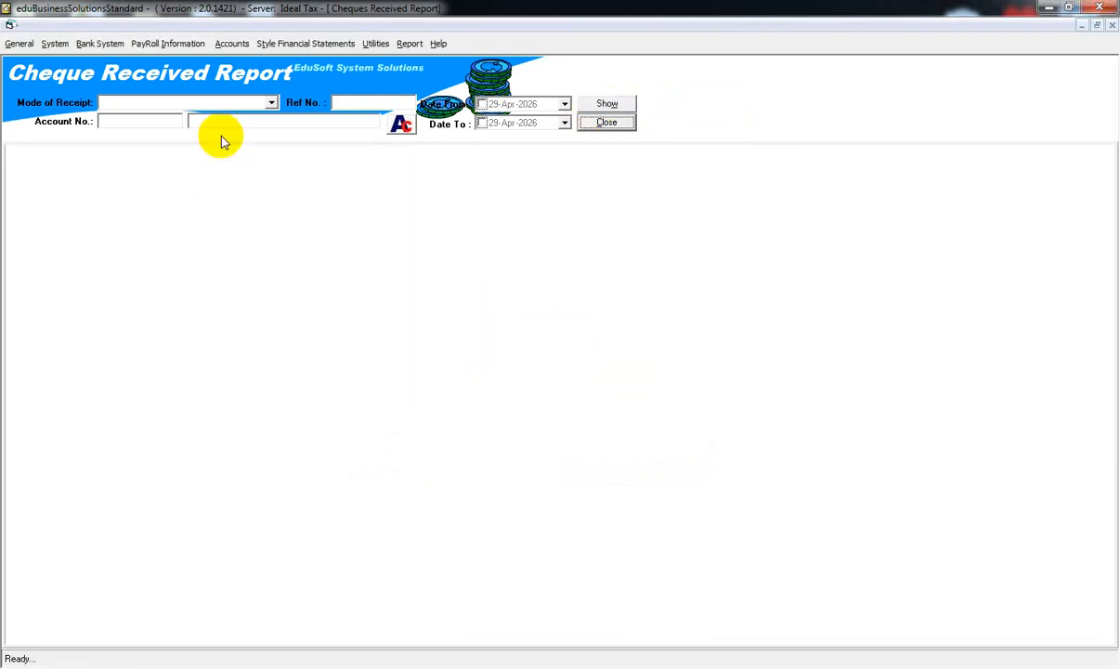
{"action": "left_click", "coordinate": [1111, 25]}
{"action": "left_click", "coordinate": [408, 29]}
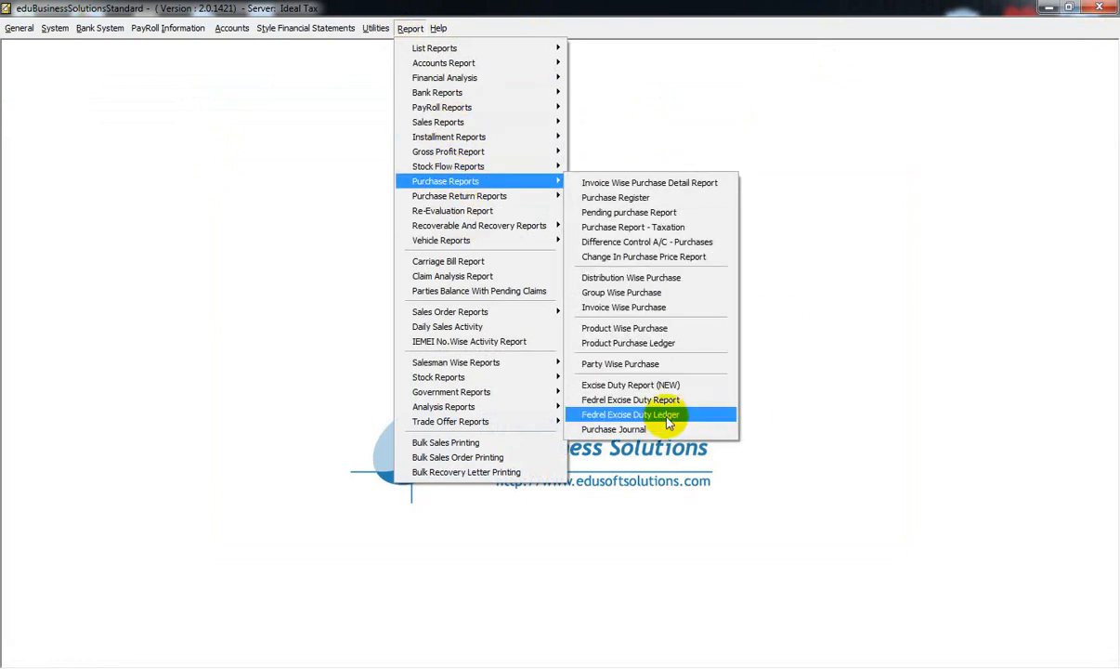
{"action": "left_click", "coordinate": [623, 556]}
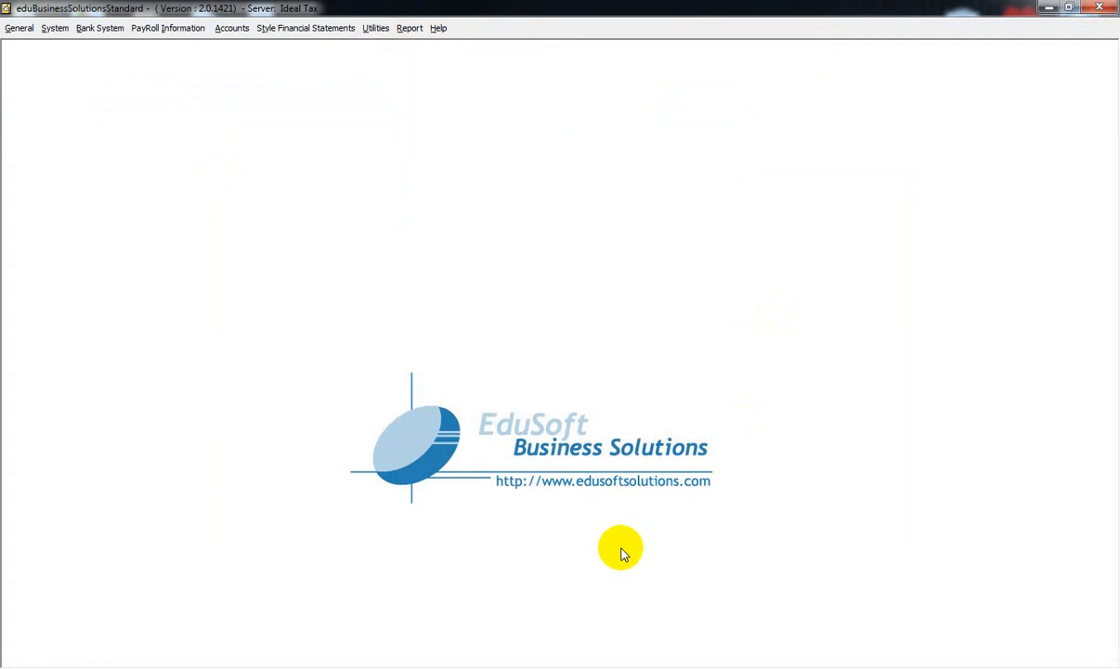